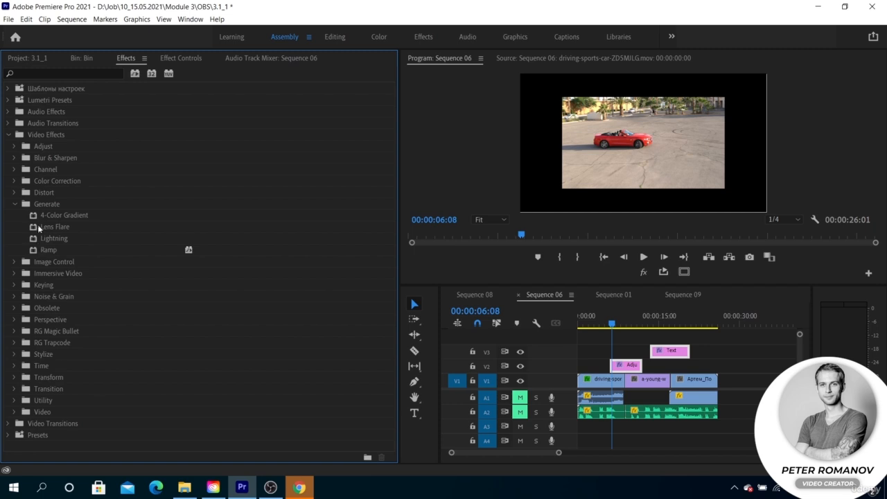
Create a Black Video item with the default settings and place it on track V2 near the end of the sequence.
{"action": "left_click", "coordinate": [43, 204]}
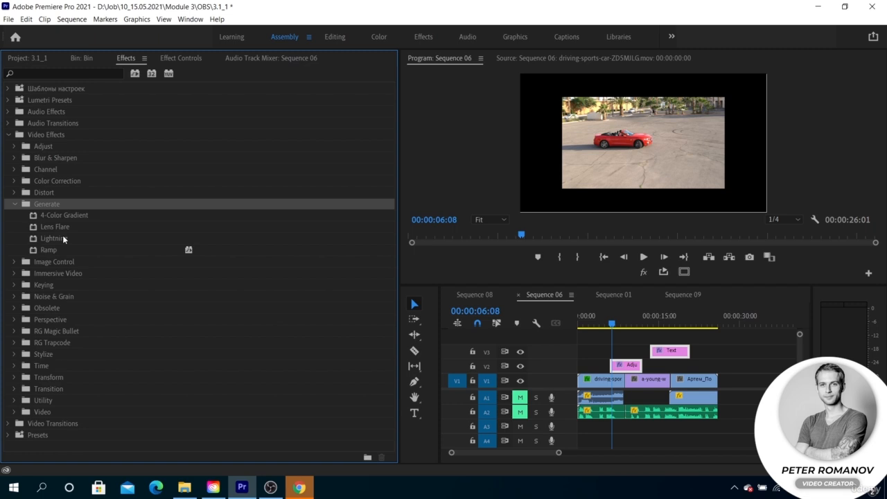
{"action": "left_click", "coordinate": [37, 58]}
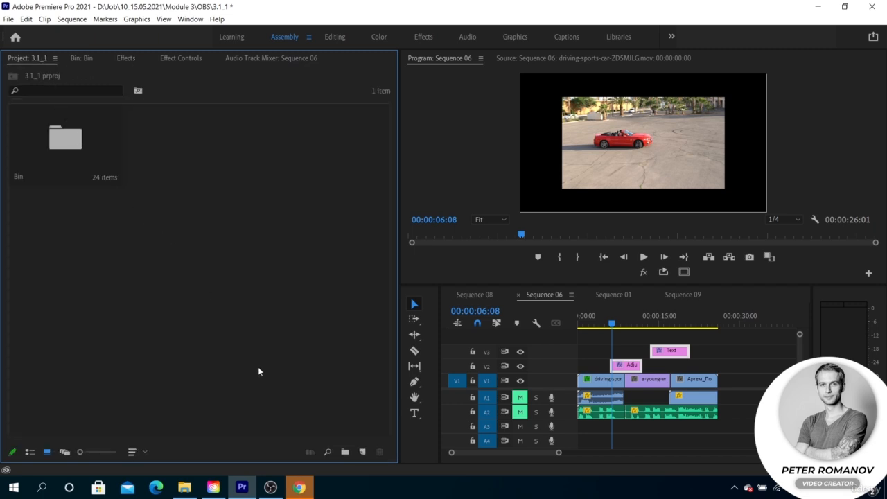
{"action": "left_click", "coordinate": [362, 452]}
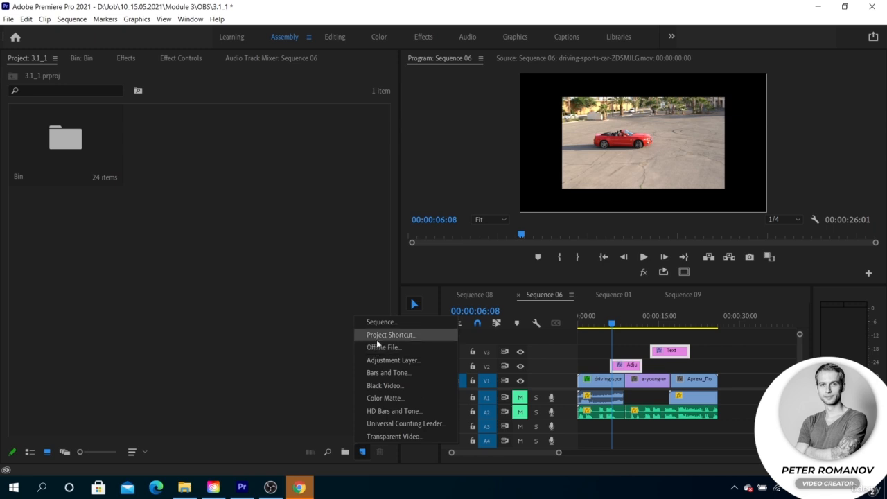
{"action": "left_click", "coordinate": [409, 388]}
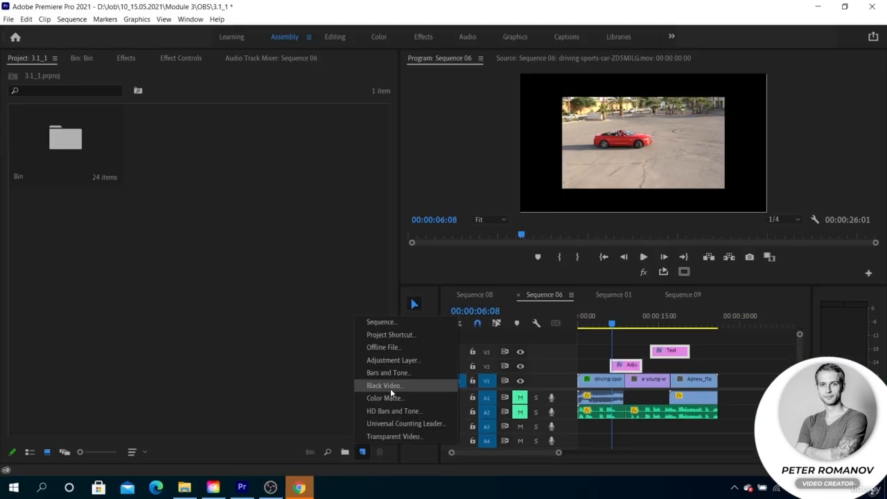
{"action": "left_click", "coordinate": [391, 389]}
{"action": "left_click", "coordinate": [463, 284]}
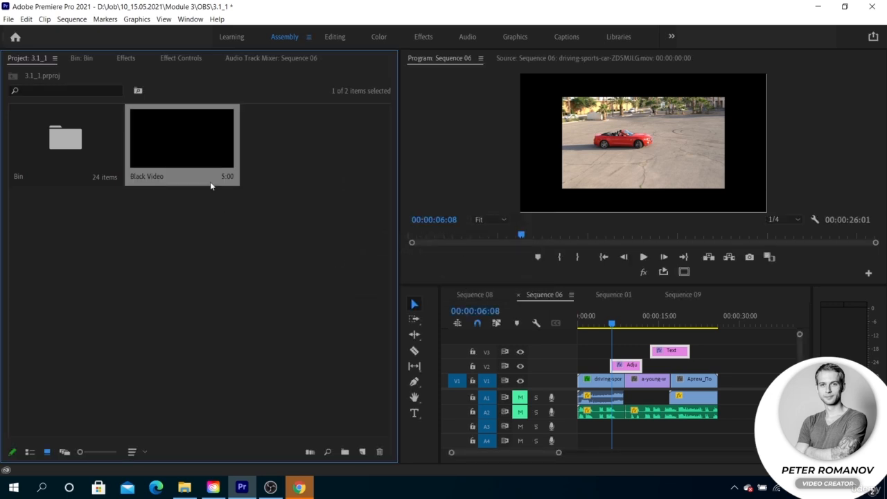
{"action": "left_click_drag", "start_coordinate": [202, 155], "coordinate": [709, 365]}
{"action": "left_click", "coordinate": [708, 332]}
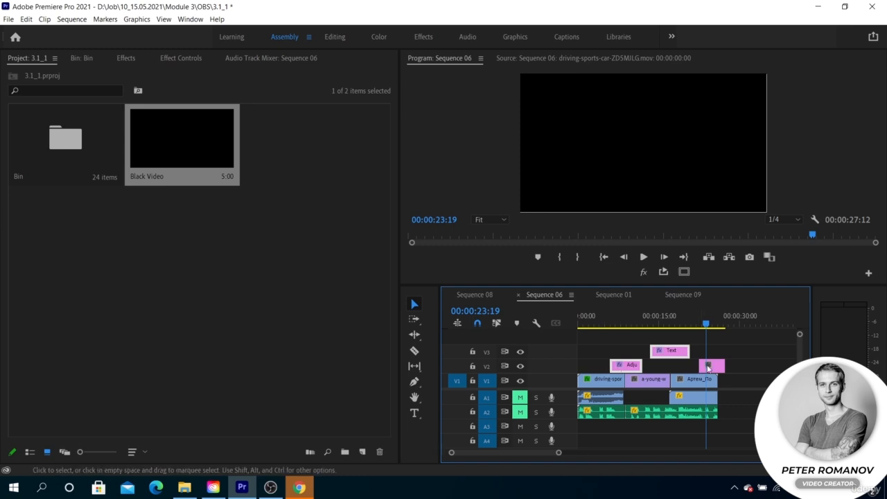
Delete the Black Video clip from the timeline and its item from the project.
{"action": "left_click", "coordinate": [708, 366]}
{"action": "key", "text": "Delete"}
{"action": "left_click", "coordinate": [181, 164]}
{"action": "key", "text": "Delete"}
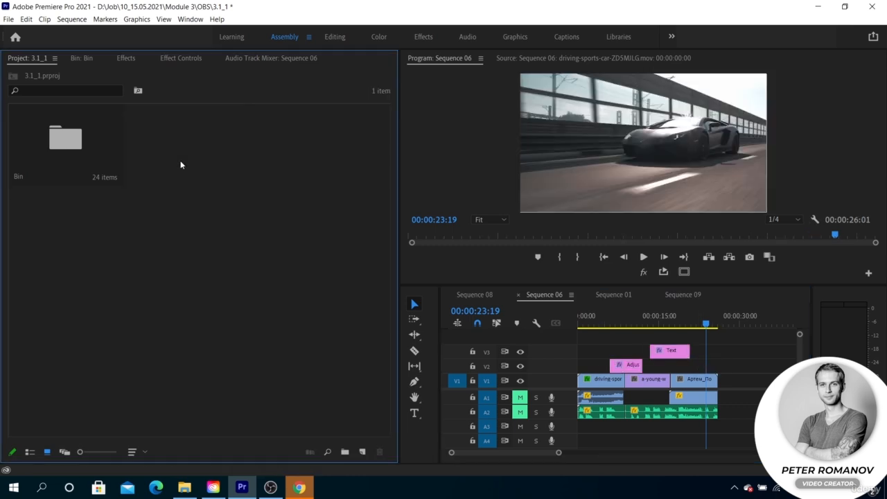
Create a Color Matte item in green 39CB04, keeping the default video settings and name.
{"action": "left_click", "coordinate": [362, 453]}
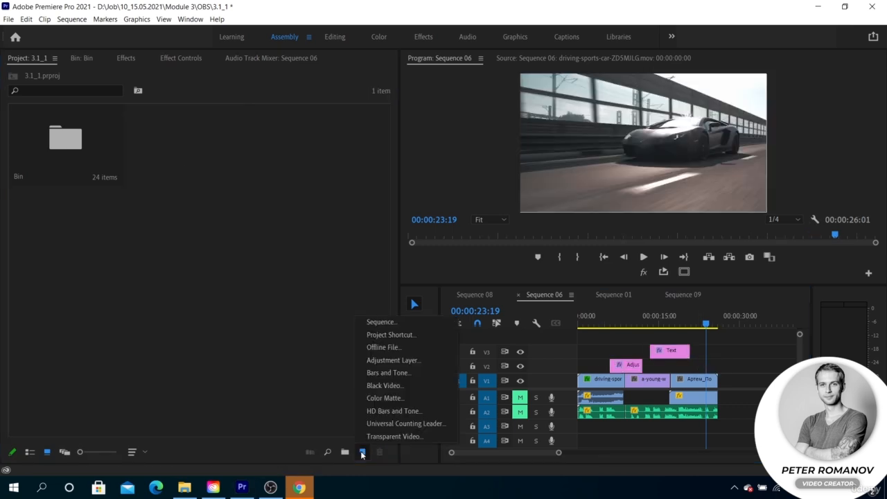
{"action": "left_click", "coordinate": [377, 400]}
{"action": "left_click", "coordinate": [464, 283]}
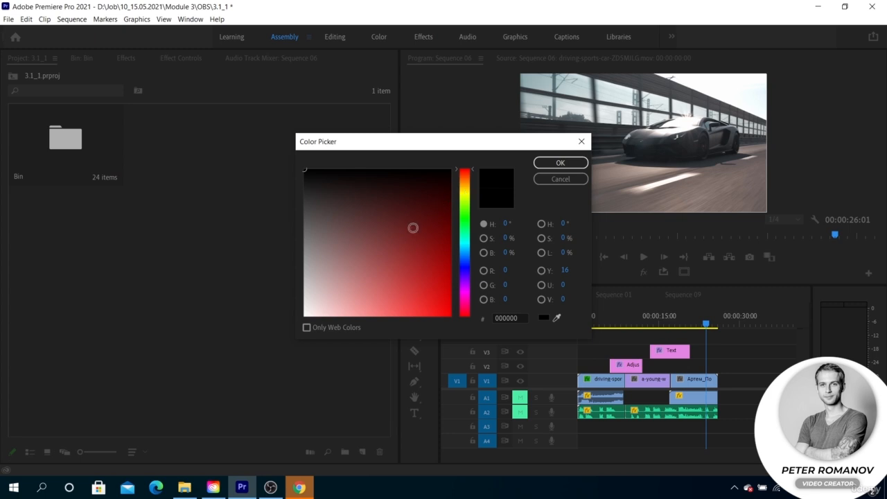
{"action": "left_click", "coordinate": [450, 274]}
{"action": "left_click", "coordinate": [464, 233]}
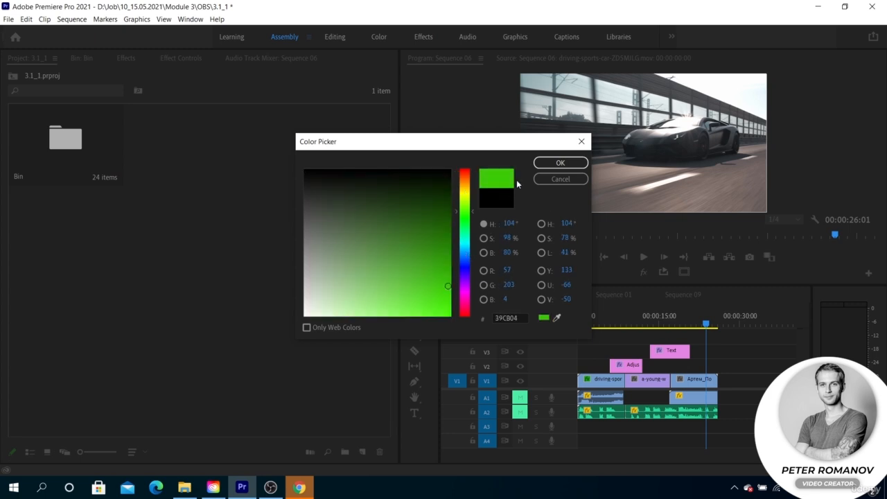
{"action": "left_click", "coordinate": [560, 162]}
{"action": "left_click", "coordinate": [409, 260]}
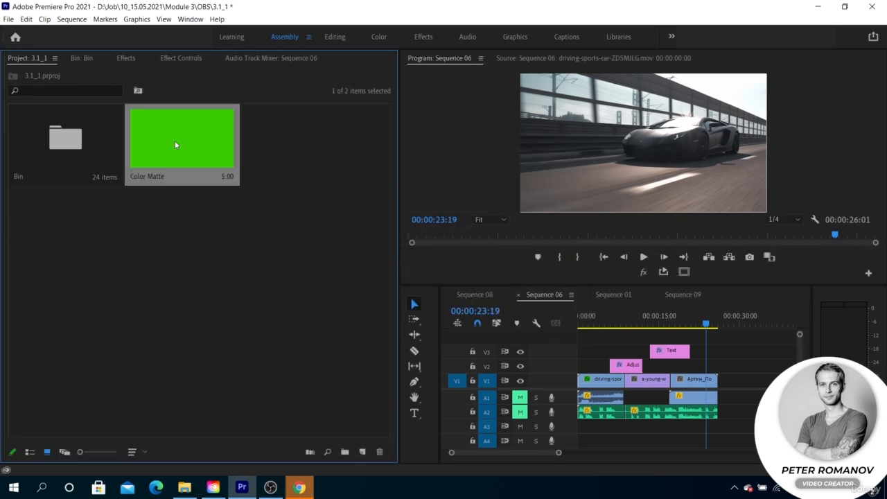
Place the color matte on track V2 past the last clip and apply the 4-Color Gradient effect to it.
{"action": "left_click_drag", "start_coordinate": [175, 140], "coordinate": [738, 366]}
{"action": "left_click", "coordinate": [742, 323]}
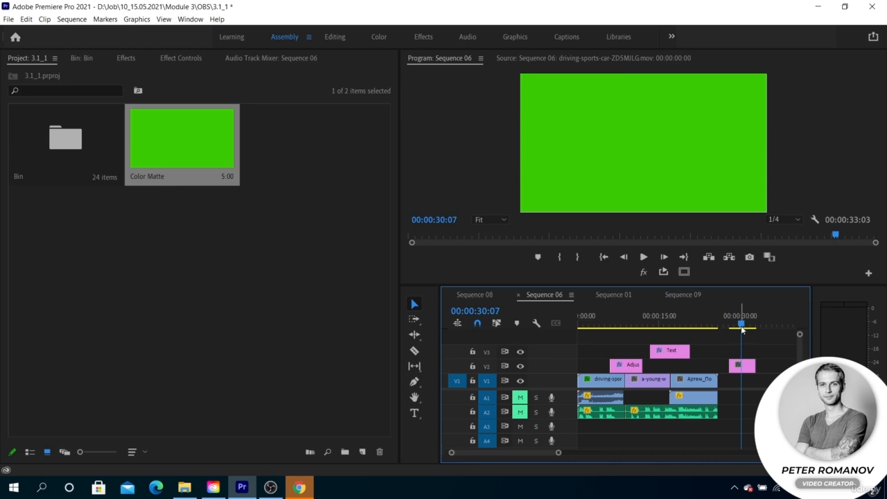
{"action": "left_click", "coordinate": [126, 58]}
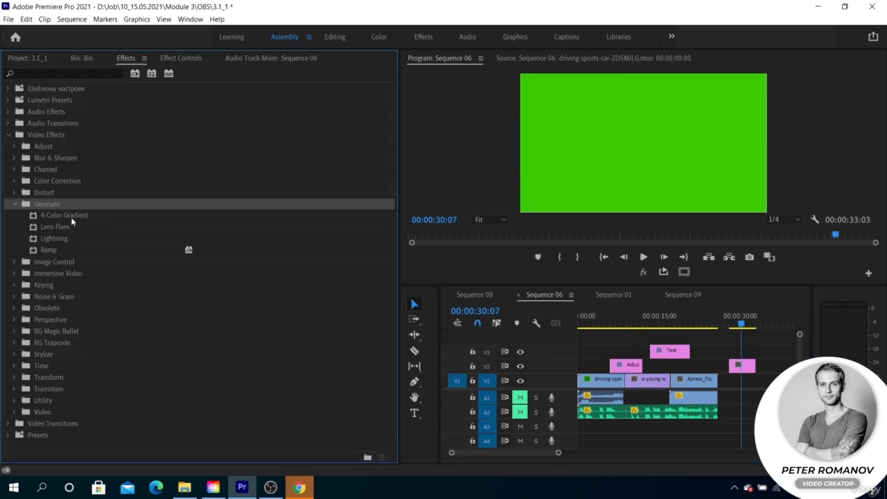
{"action": "left_click", "coordinate": [70, 217]}
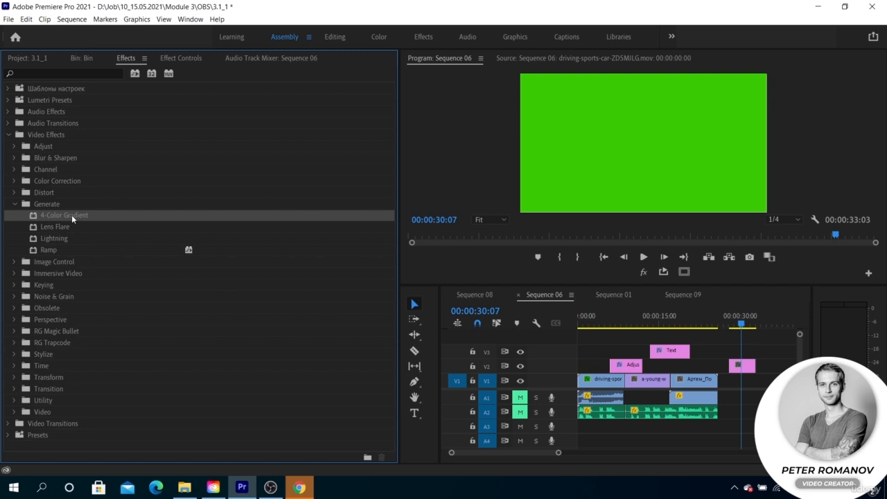
{"action": "left_click_drag", "start_coordinate": [72, 215], "coordinate": [744, 370]}
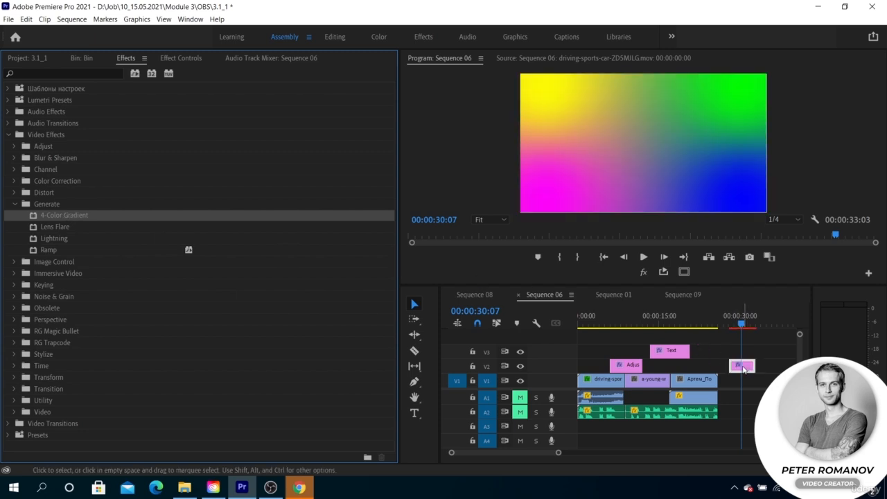
Set the horizontal position of the gradient's Point 4 to 1427.
{"action": "left_click", "coordinate": [182, 58]}
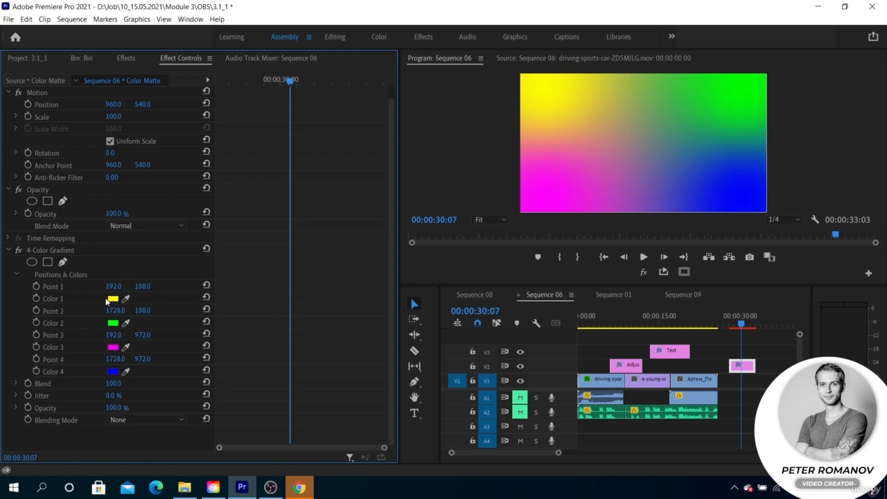
{"action": "left_click", "coordinate": [700, 182]}
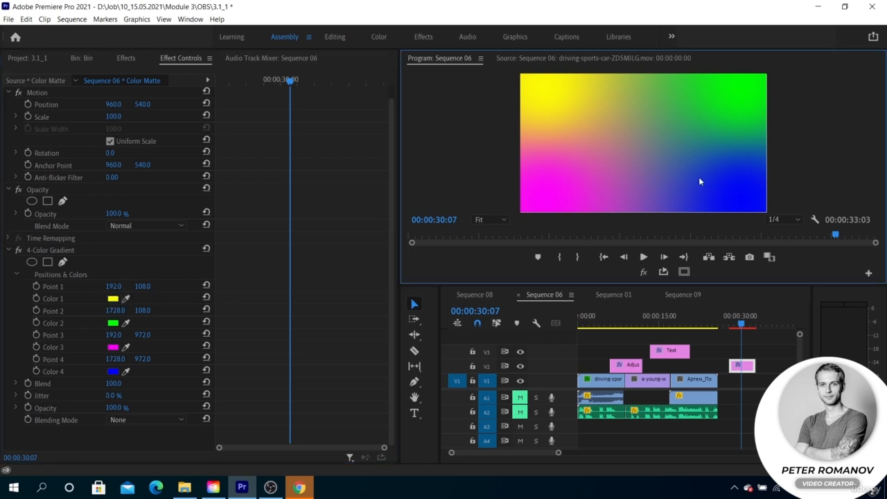
{"action": "left_click", "coordinate": [118, 361]}
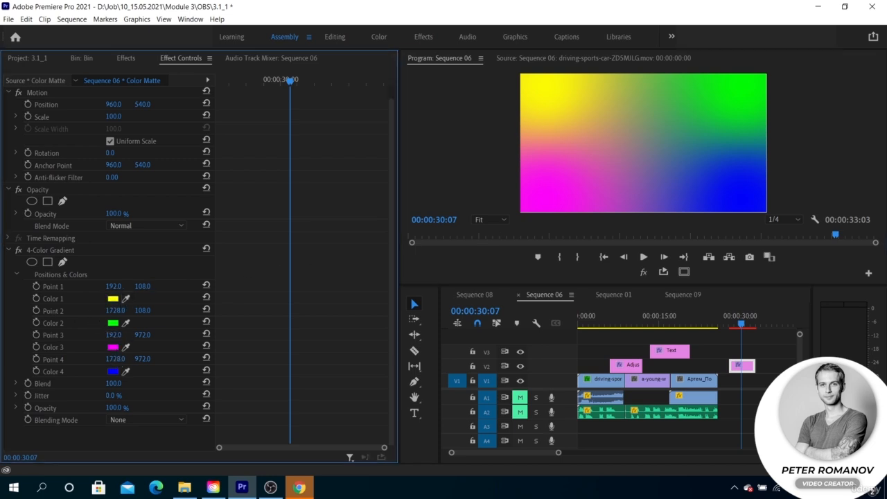
{"action": "left_click_drag", "start_coordinate": [119, 361], "coordinate": [122, 363]}
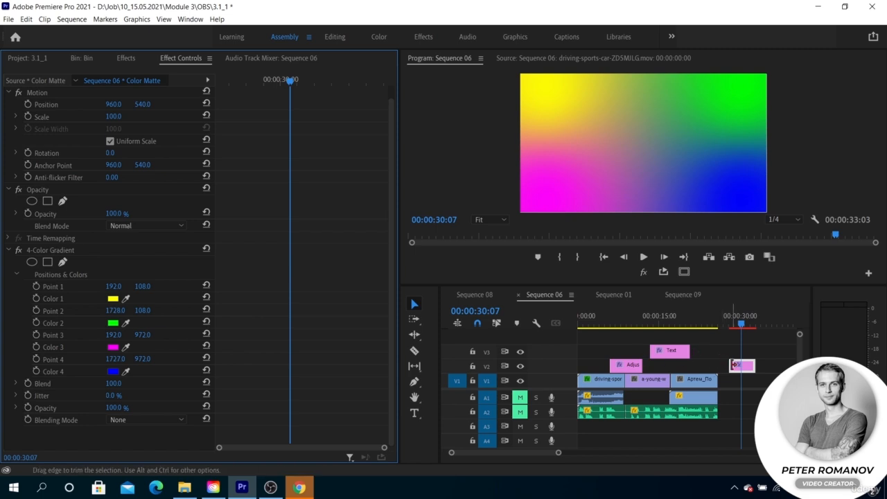
Move the Text clip to the end of track V2 and the color matte to V2 above the second video clip.
{"action": "left_click", "coordinate": [744, 371]}
{"action": "left_click_drag", "start_coordinate": [744, 371], "coordinate": [666, 338]}
{"action": "left_click", "coordinate": [663, 323]}
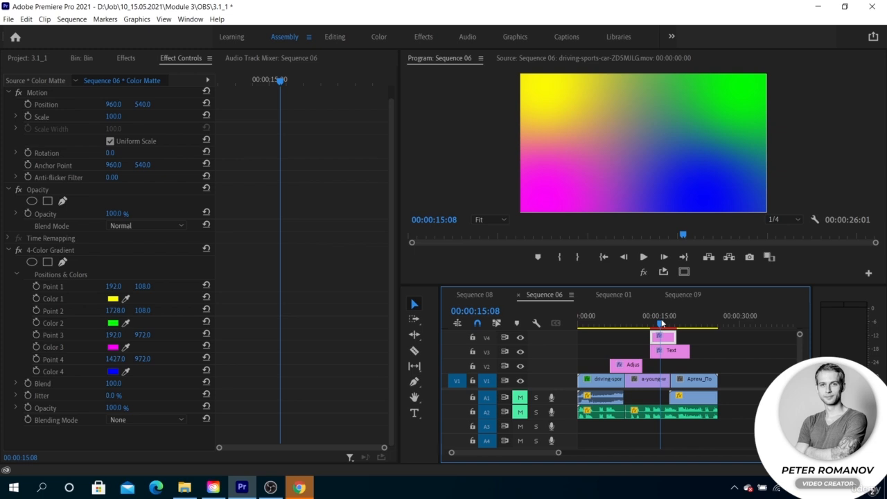
{"action": "left_click_drag", "start_coordinate": [681, 353], "coordinate": [745, 371]}
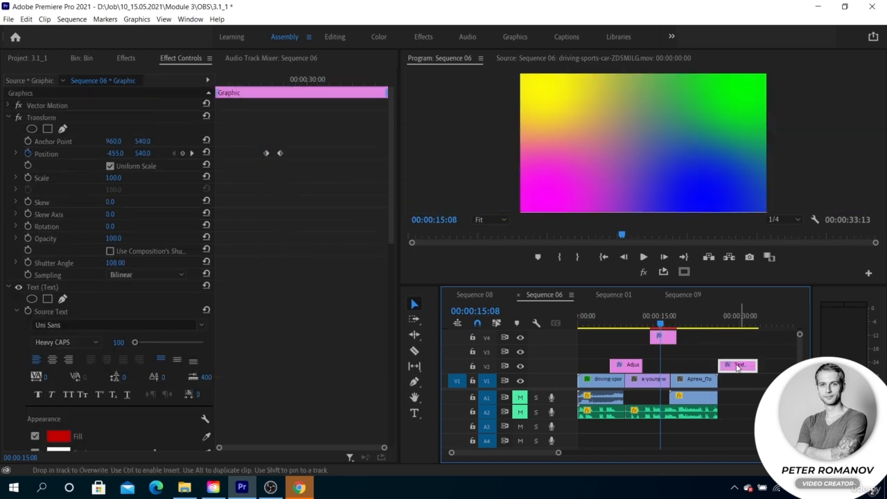
{"action": "left_click_drag", "start_coordinate": [662, 337], "coordinate": [675, 366]}
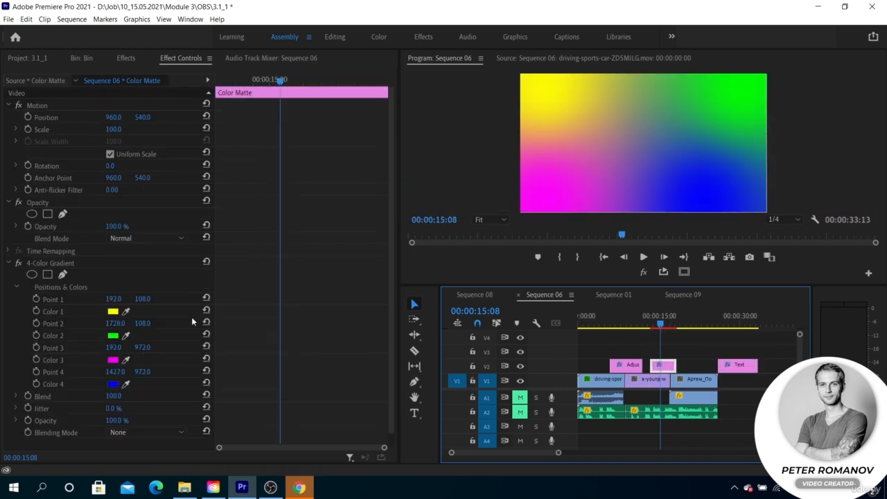
Try several 4-Color Gradient blending modes, including Darken, Color Dodge, Soft Light, Screen and Add, and settle on Difference.
{"action": "left_click", "coordinate": [126, 430]}
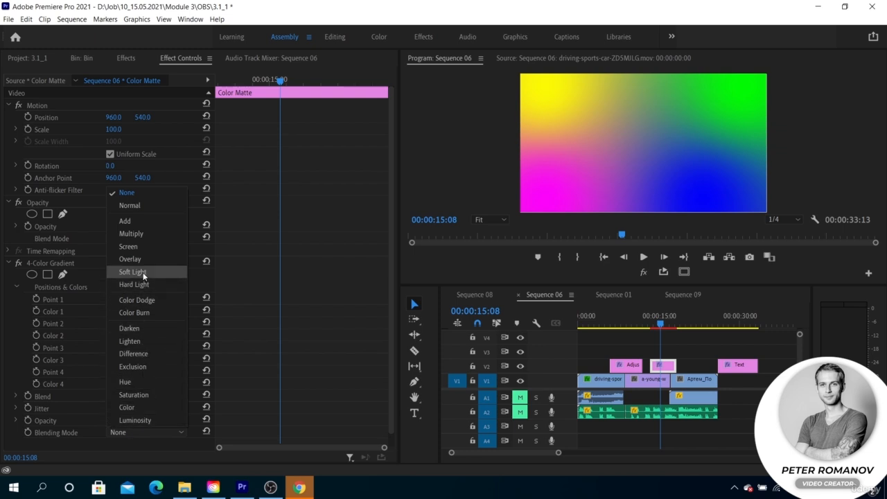
{"action": "left_click", "coordinate": [147, 329]}
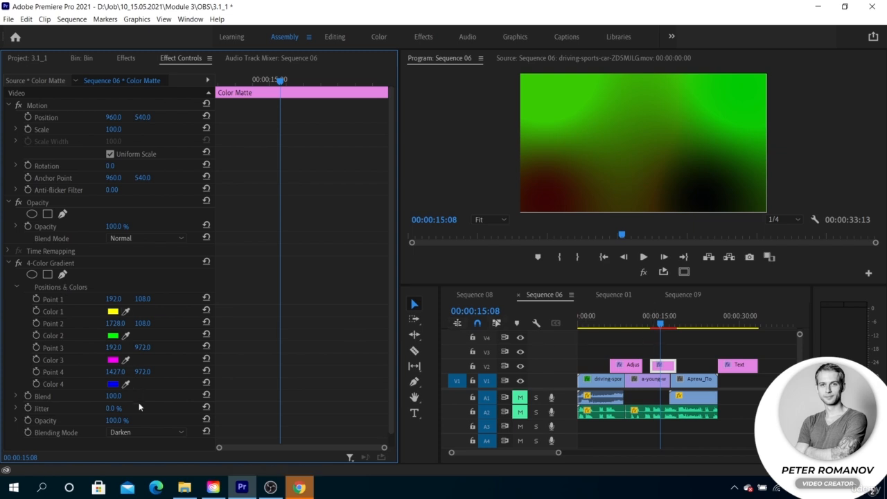
{"action": "scroll", "coordinate": [138, 435], "scroll_direction": "down", "scroll_amount": 7}
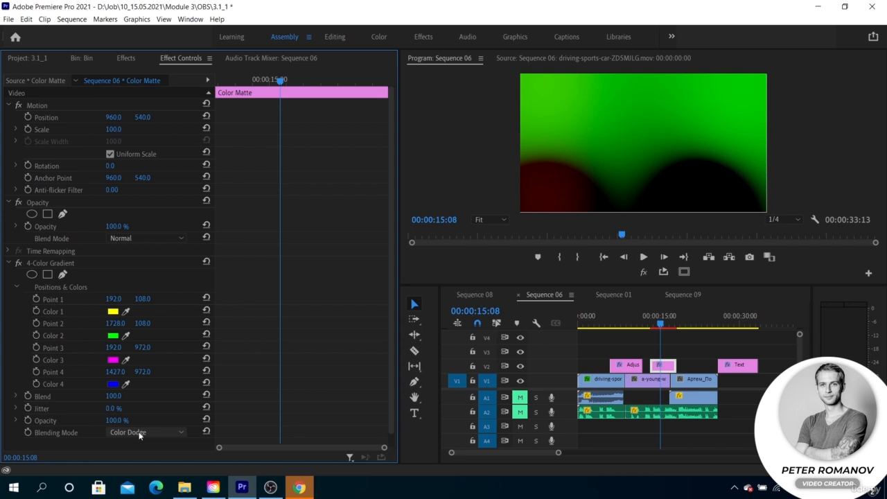
{"action": "scroll", "coordinate": [139, 434], "scroll_direction": "down", "scroll_amount": 4}
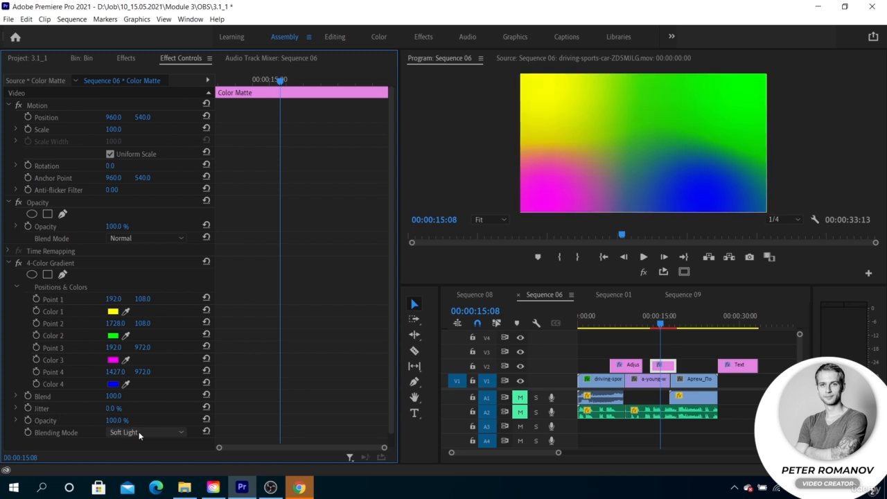
{"action": "scroll", "coordinate": [139, 433], "scroll_direction": "up", "scroll_amount": 5}
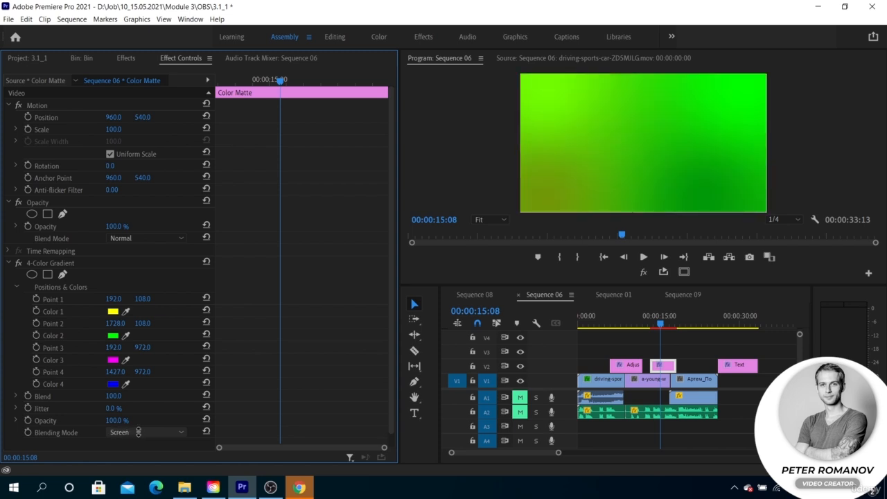
{"action": "scroll", "coordinate": [139, 436], "scroll_direction": "up", "scroll_amount": 2}
{"action": "scroll", "coordinate": [139, 436], "scroll_direction": "down", "scroll_amount": 1}
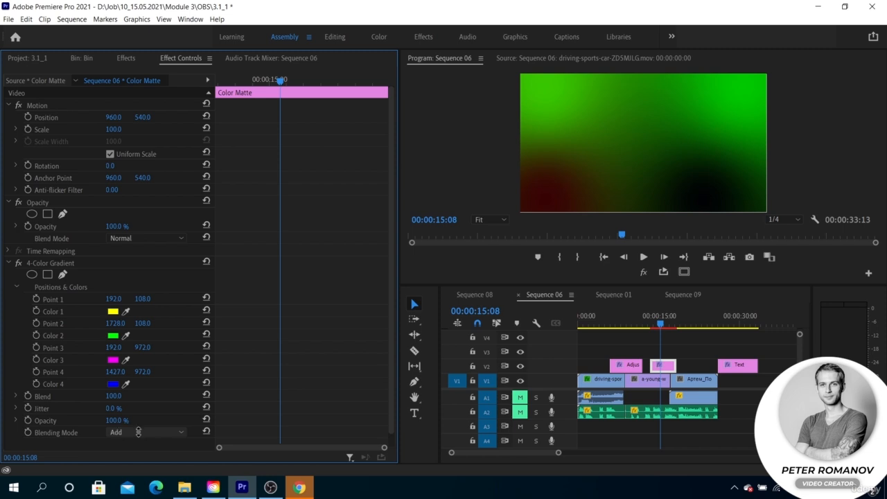
{"action": "scroll", "coordinate": [139, 436], "scroll_direction": "up", "scroll_amount": 1}
{"action": "scroll", "coordinate": [138, 436], "scroll_direction": "down", "scroll_amount": 2}
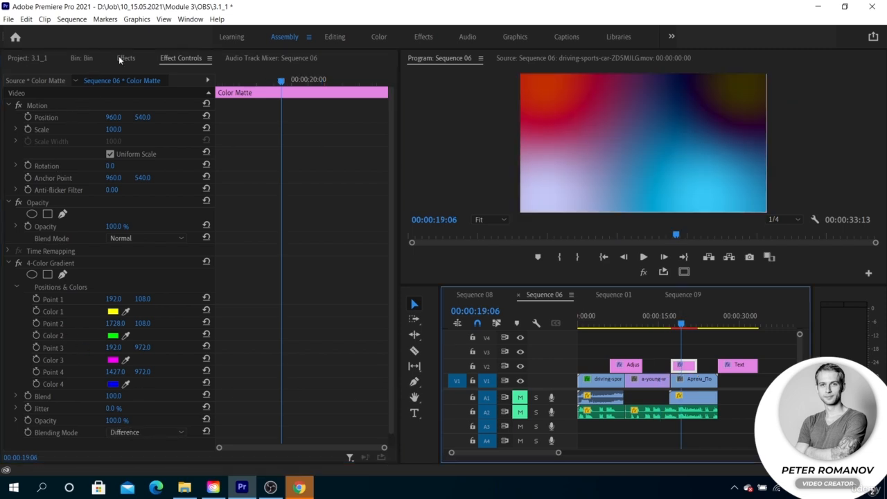
Apply the obsolete Cell Pattern effect to the color matte clip and set its pattern type to Crystals.
{"action": "left_click", "coordinate": [123, 58]}
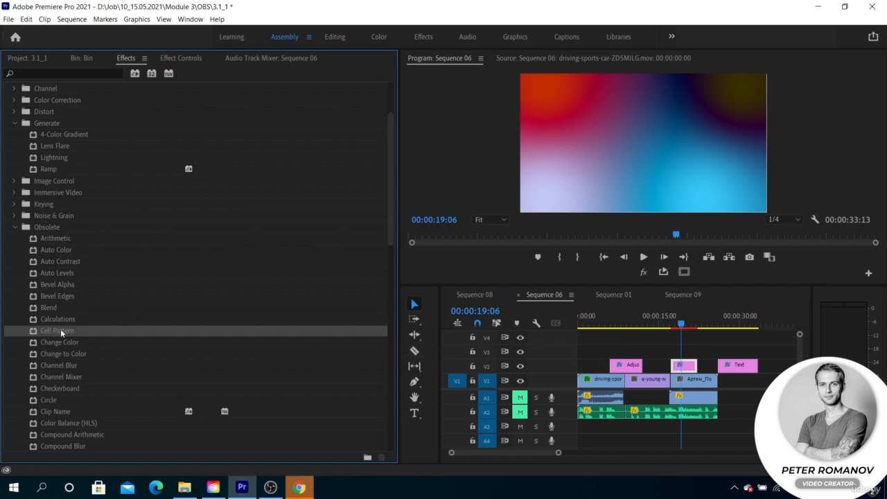
{"action": "left_click_drag", "start_coordinate": [60, 331], "coordinate": [686, 369]}
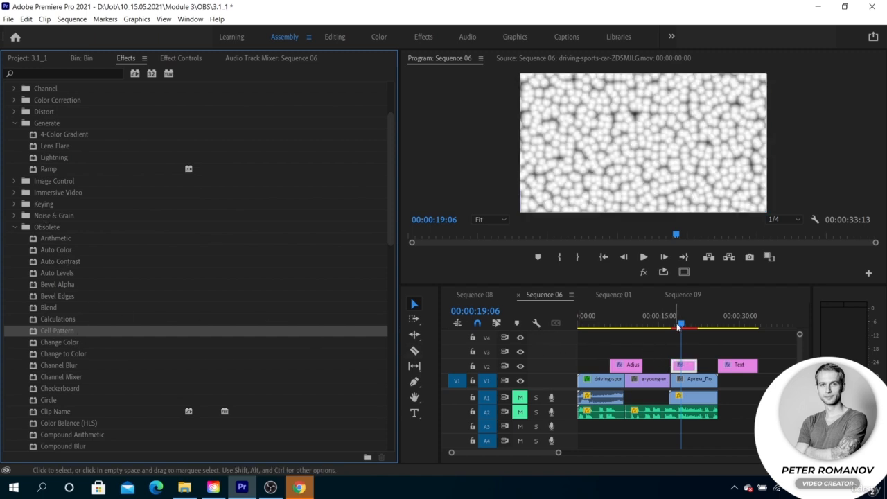
{"action": "left_click", "coordinate": [173, 58]}
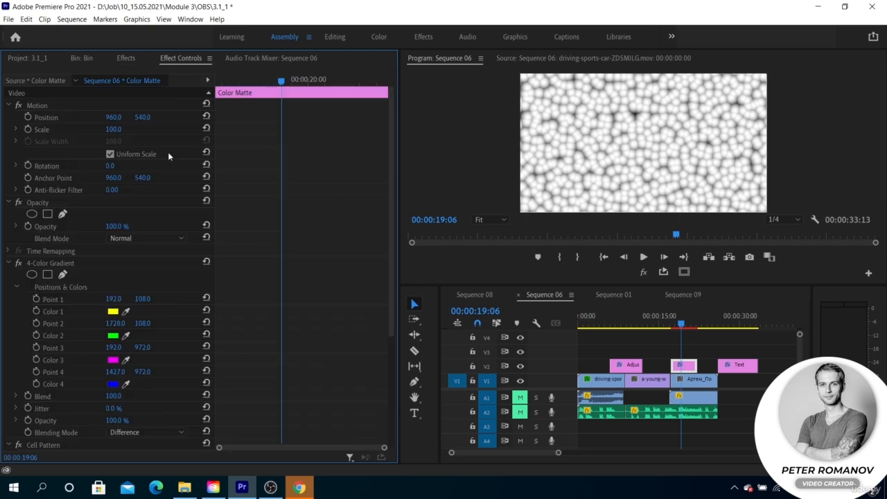
{"action": "scroll", "coordinate": [136, 267], "scroll_direction": "down", "scroll_amount": 5}
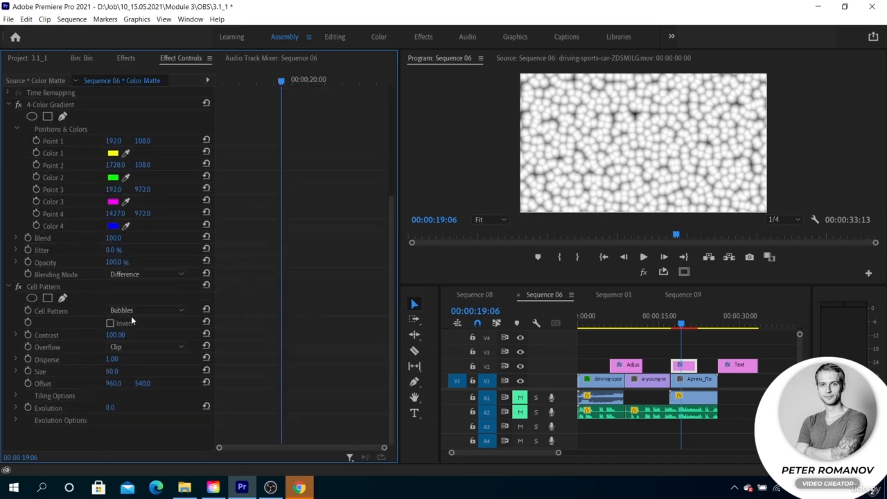
{"action": "left_click", "coordinate": [137, 309]}
{"action": "left_click", "coordinate": [128, 335]}
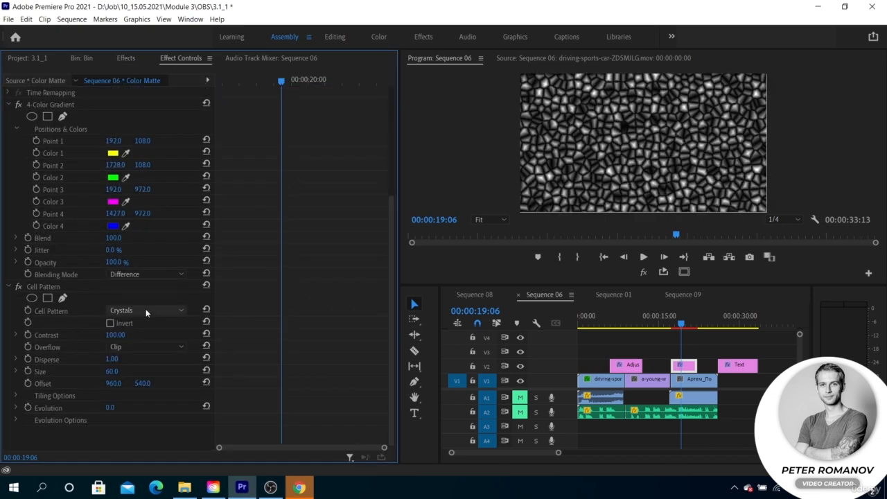
Change the Cell Pattern effect's pattern type to Crystallize.
{"action": "left_click", "coordinate": [146, 309]}
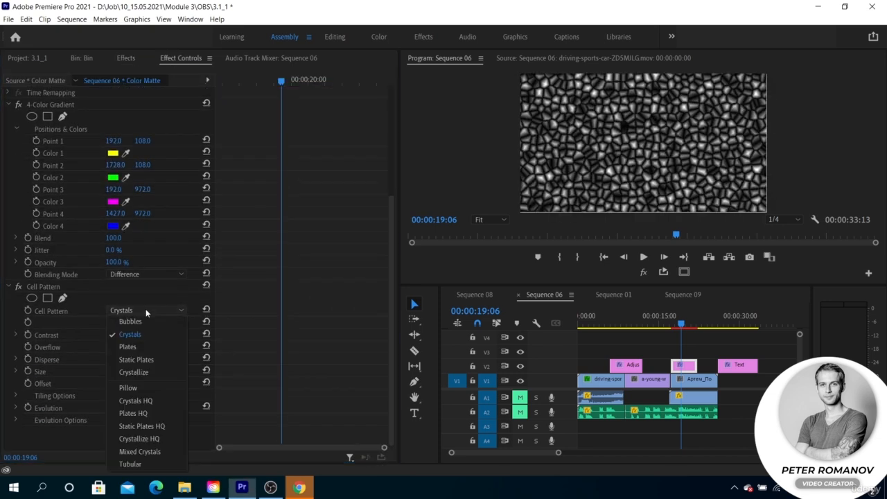
{"action": "left_click", "coordinate": [146, 372]}
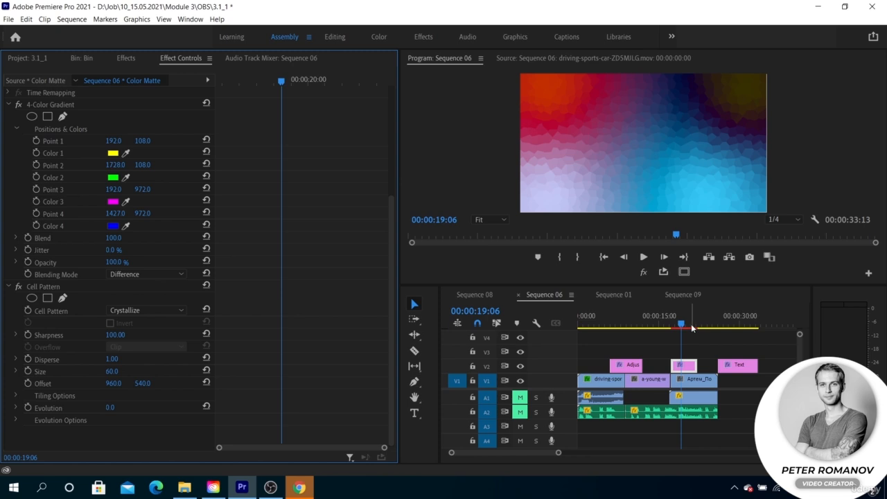
{"action": "key", "text": "ctrl+s"}
Set the Cell Pattern's horizontal offset to 1082, size to 93 and evolution to 64°, leaving Offset without keyframes.
{"action": "left_click", "coordinate": [29, 384]}
{"action": "left_click_drag", "start_coordinate": [115, 384], "coordinate": [136, 372]}
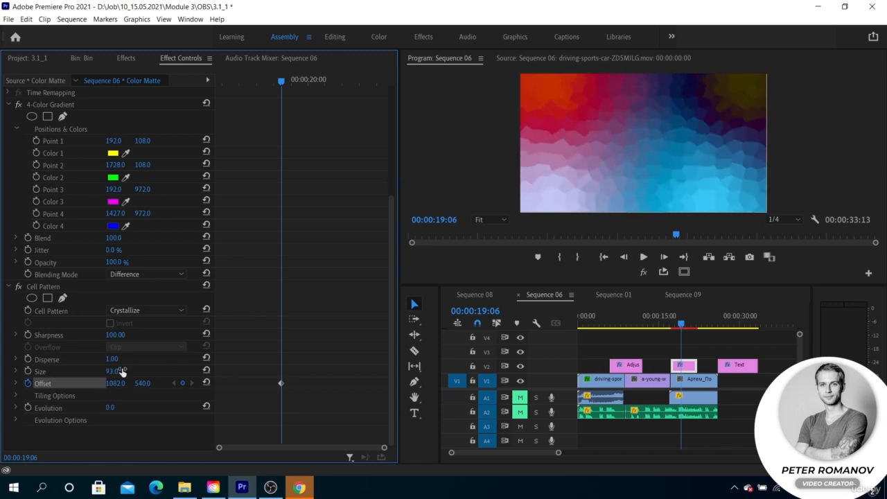
{"action": "left_click_drag", "start_coordinate": [109, 408], "coordinate": [153, 408]}
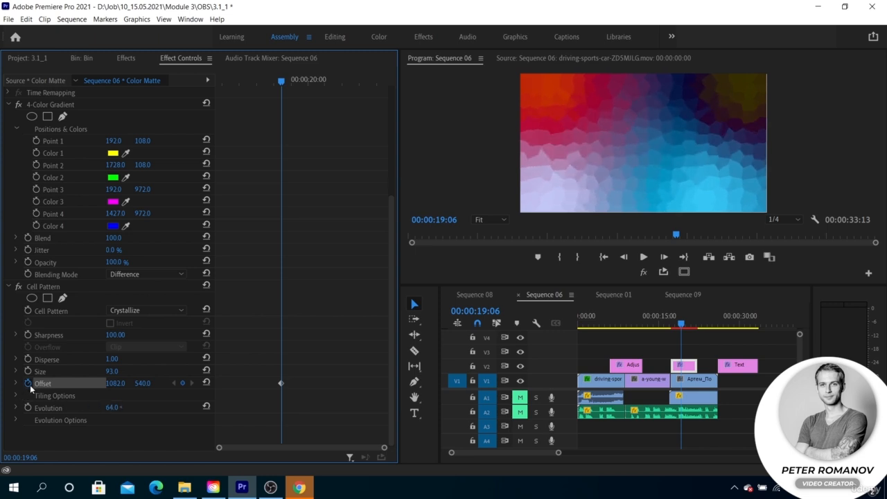
{"action": "left_click", "coordinate": [27, 383]}
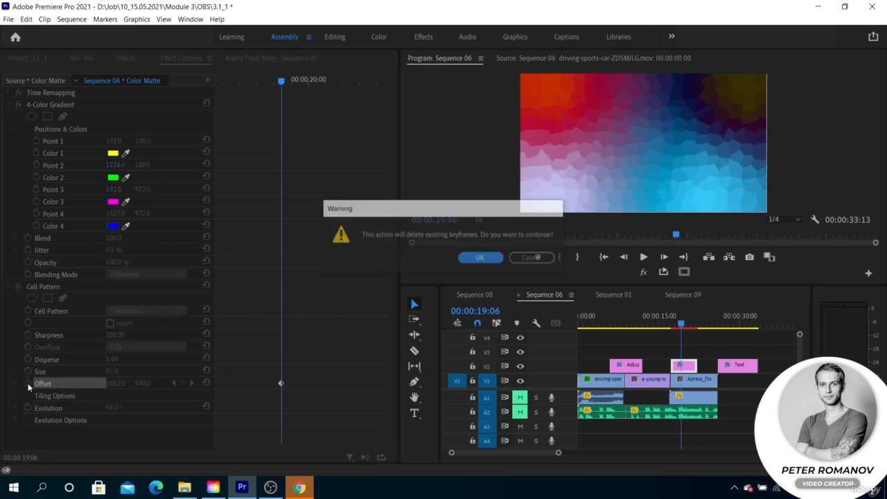
{"action": "left_click", "coordinate": [482, 258]}
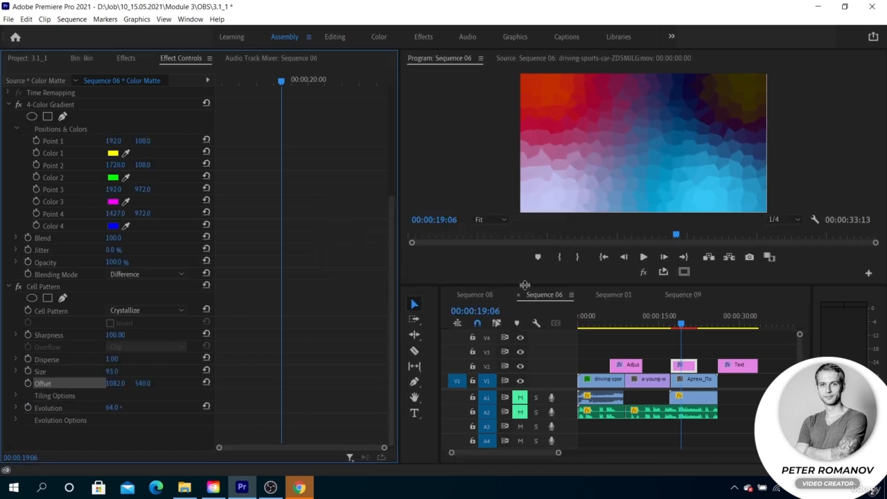
Keyframe the Cell Pattern's Evolution from 00:00:19:06 to 2x0.0° at 00:00:20:07 and move the end keyframe near the clip's end.
{"action": "left_click", "coordinate": [67, 286]}
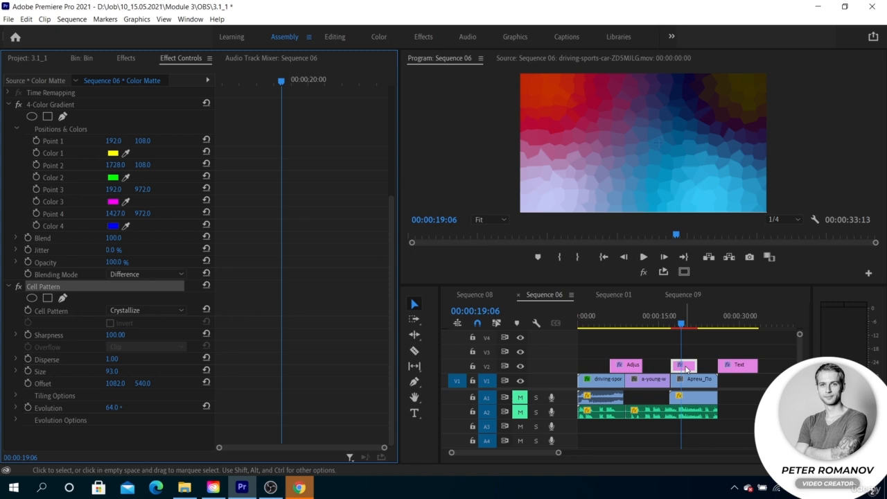
{"action": "left_click", "coordinate": [29, 409]}
{"action": "left_click_drag", "start_coordinate": [281, 83], "coordinate": [318, 91]}
{"action": "left_click_drag", "start_coordinate": [116, 408], "coordinate": [246, 407]}
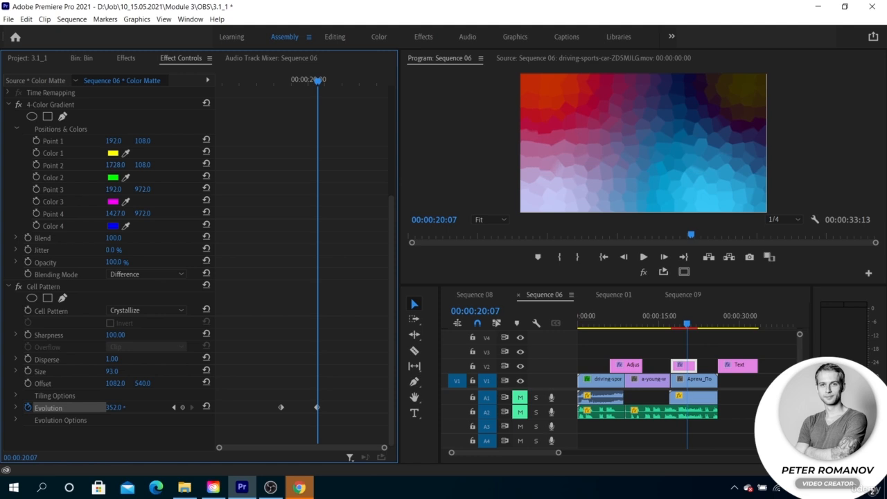
{"action": "left_click", "coordinate": [115, 408]}
{"action": "type", "text": "2x0"}
{"action": "key", "text": "Return"}
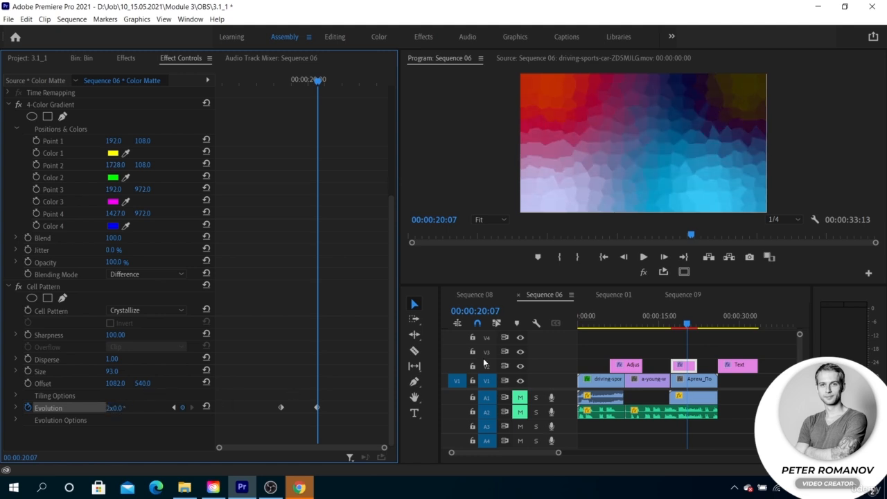
{"action": "left_click_drag", "start_coordinate": [688, 324], "coordinate": [686, 325]}
{"action": "left_click_drag", "start_coordinate": [317, 407], "coordinate": [369, 406]}
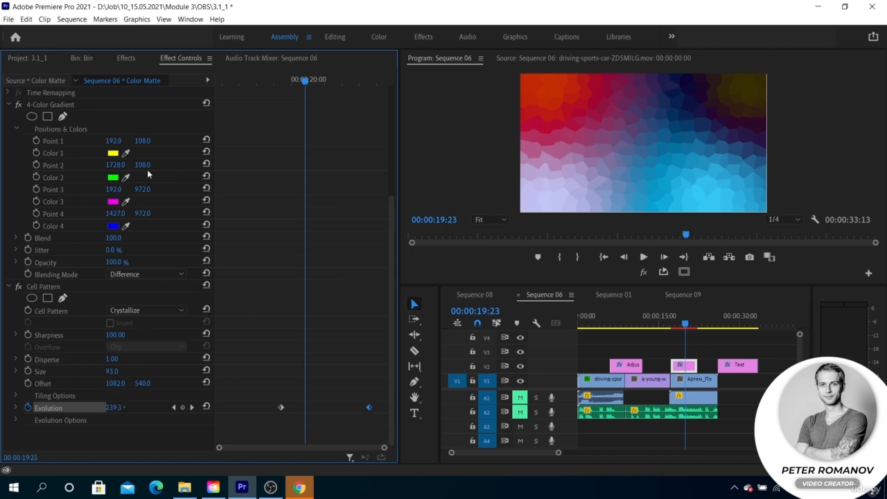
Try other Opacity blend modes on the color matte, including Linear Burn, and settle on Lighten.
{"action": "scroll", "coordinate": [147, 169], "scroll_direction": "up", "scroll_amount": 3}
{"action": "scroll", "coordinate": [144, 172], "scroll_direction": "down", "scroll_amount": 1}
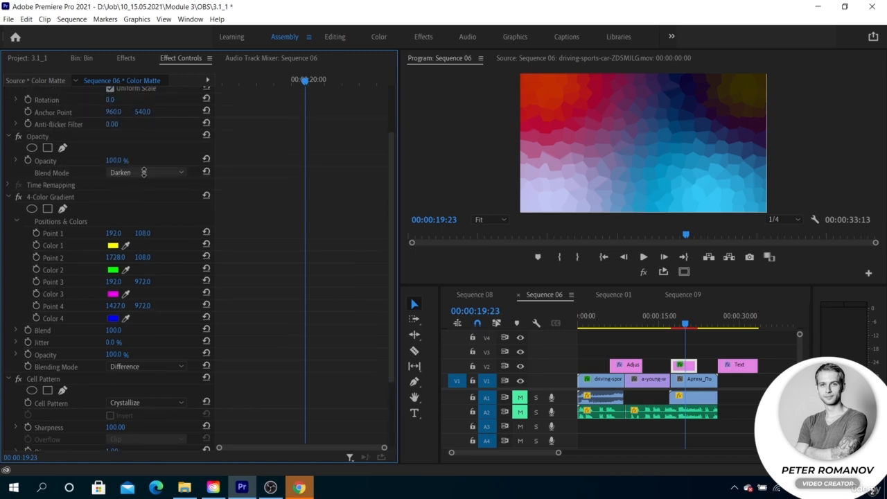
{"action": "scroll", "coordinate": [144, 172], "scroll_direction": "down", "scroll_amount": 3}
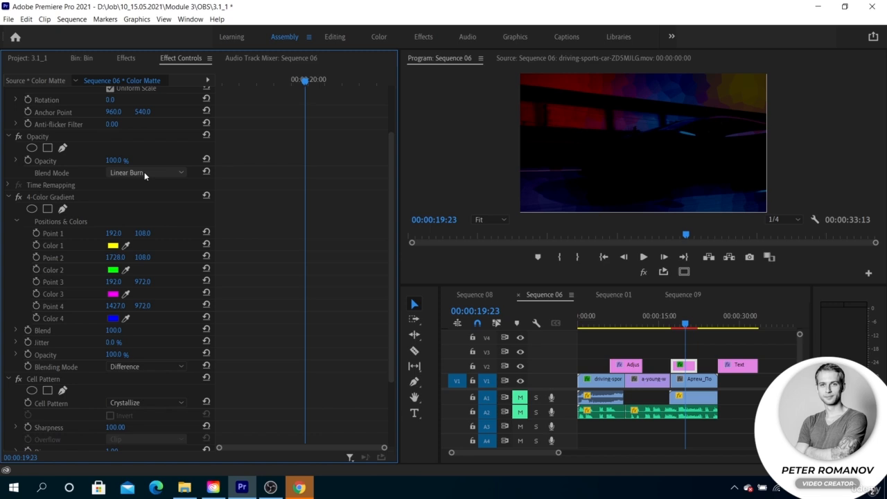
{"action": "scroll", "coordinate": [144, 172], "scroll_direction": "down", "scroll_amount": 1}
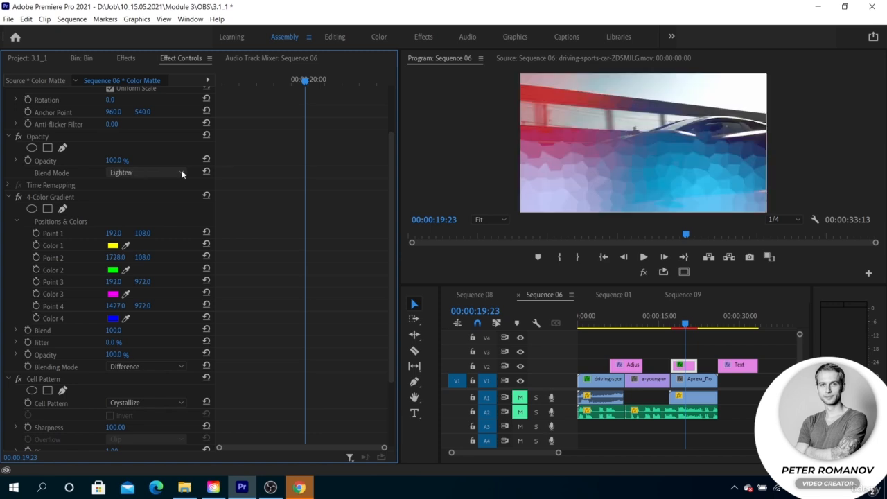
Set the Cell Pattern's Disperse to 1.50 and Size to 28, and play back the evolving pattern.
{"action": "left_click_drag", "start_coordinate": [305, 81], "coordinate": [368, 82]}
{"action": "scroll", "coordinate": [104, 332], "scroll_direction": "down", "scroll_amount": 3}
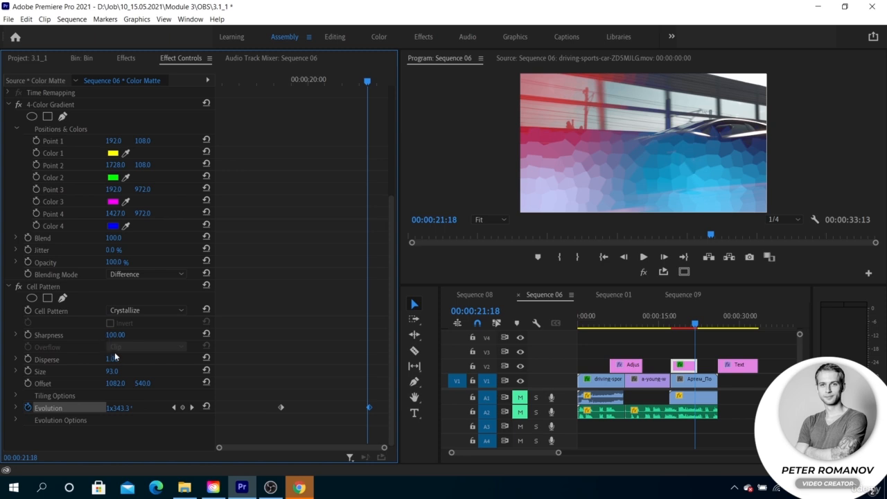
{"action": "left_click_drag", "start_coordinate": [118, 359], "coordinate": [70, 372]}
{"action": "left_click_drag", "start_coordinate": [359, 81], "coordinate": [326, 91]}
{"action": "key", "text": "space"}
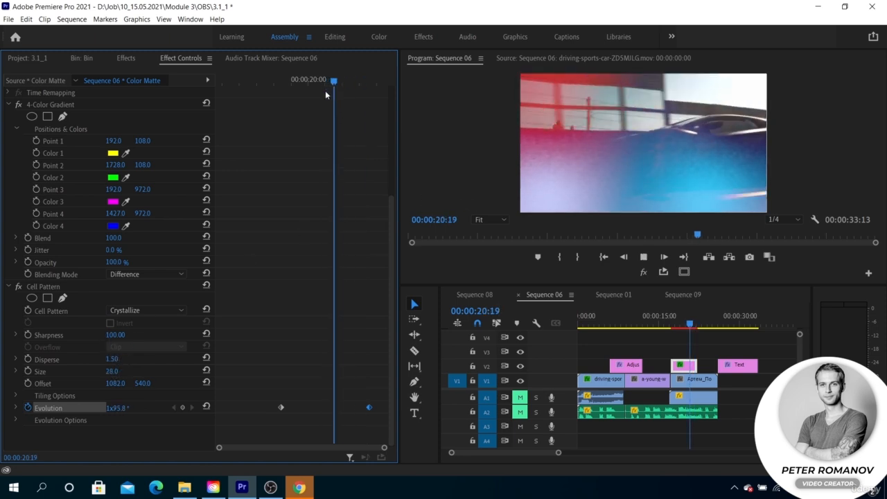
{"action": "key", "text": "space"}
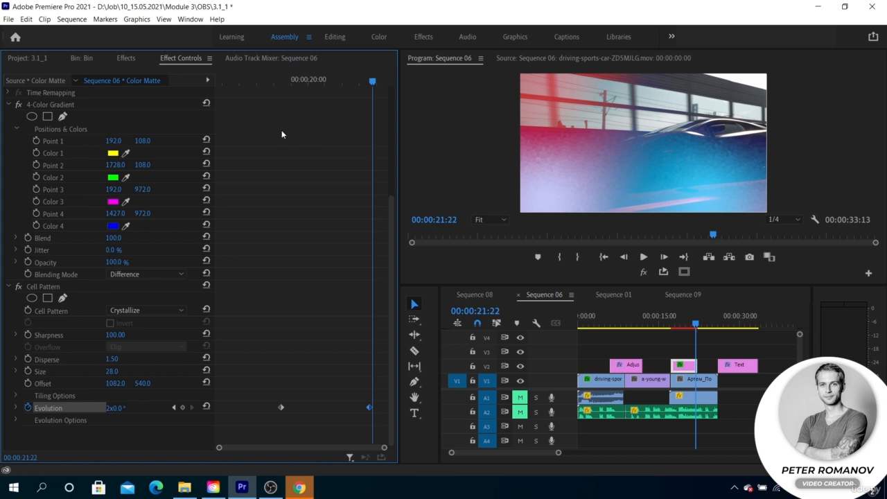
Delete the Cell Pattern effect from the color matte, apply the obsolete Checkerboard effect instead and show its settings.
{"action": "left_click", "coordinate": [54, 286]}
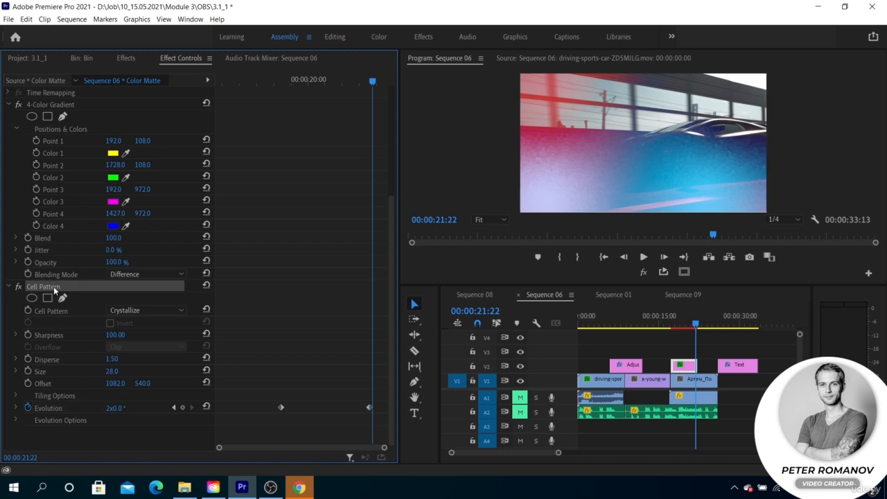
{"action": "key", "text": "Delete"}
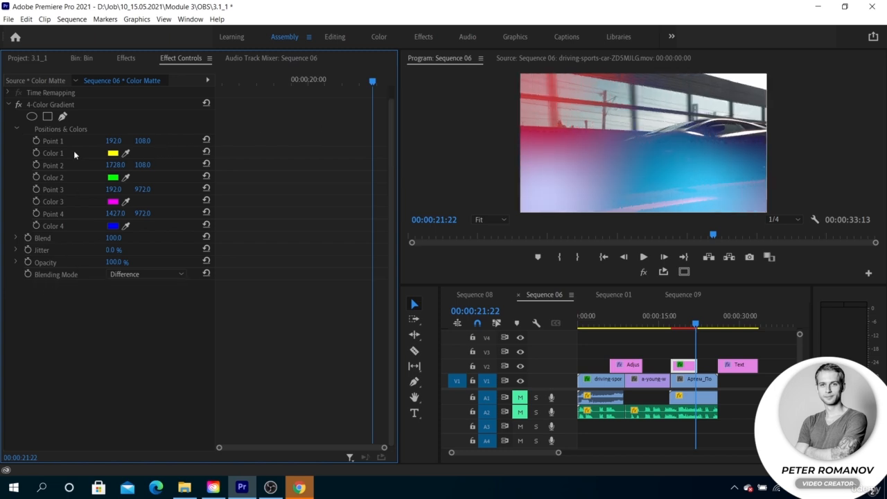
{"action": "left_click", "coordinate": [126, 58]}
{"action": "left_click_drag", "start_coordinate": [60, 400], "coordinate": [683, 366]}
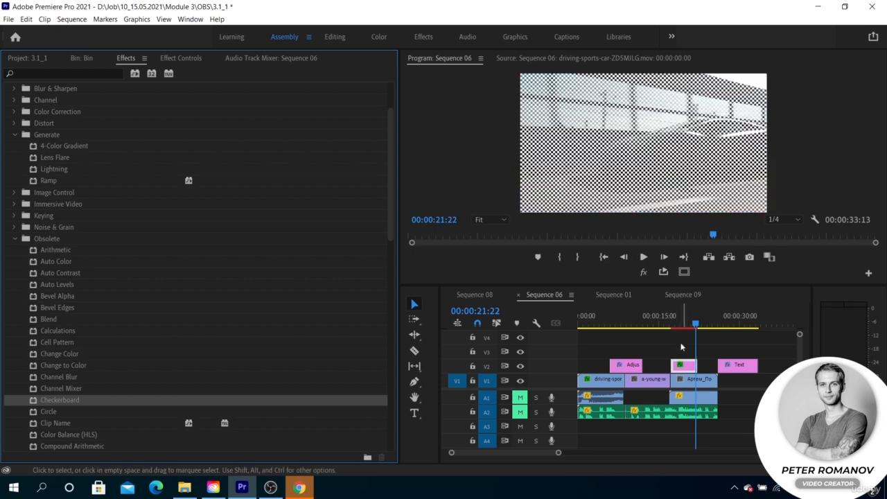
{"action": "left_click", "coordinate": [180, 58]}
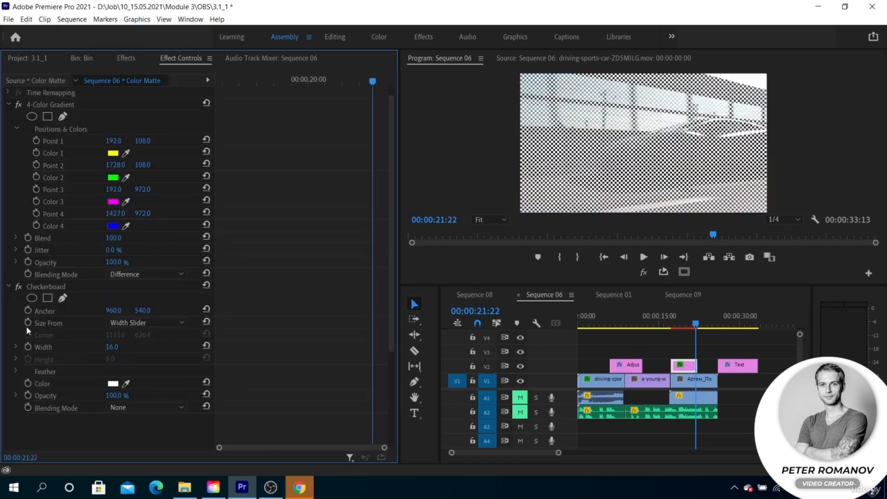
Set the Checkerboard's horizontal anchor to 1054 and its width to 539, keeping the size from the Width Slider.
{"action": "left_click_drag", "start_coordinate": [118, 312], "coordinate": [161, 312]}
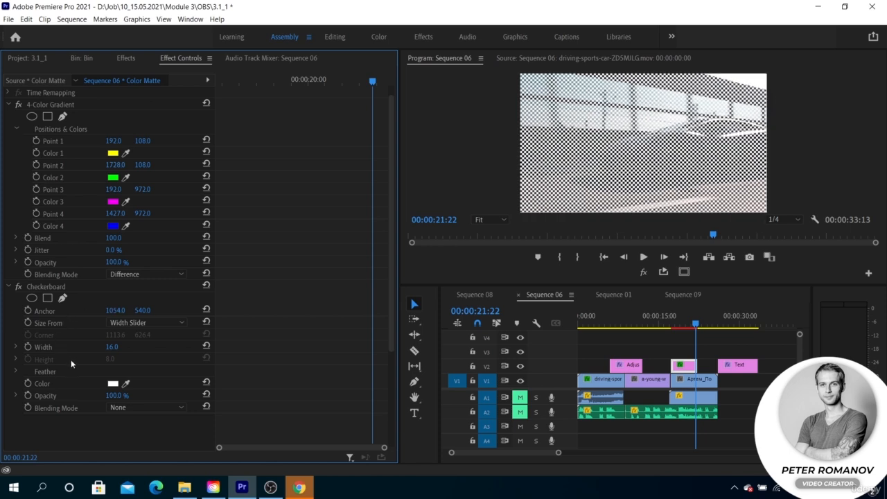
{"action": "left_click", "coordinate": [135, 321]}
{"action": "left_click", "coordinate": [134, 318]}
{"action": "mouse_move", "coordinate": [113, 347]}
{"action": "left_mouse_down"}
{"action": "mouse_move", "coordinate": [291, 346]}
{"action": "mouse_move", "coordinate": [97, 347]}
{"action": "left_mouse_up"}
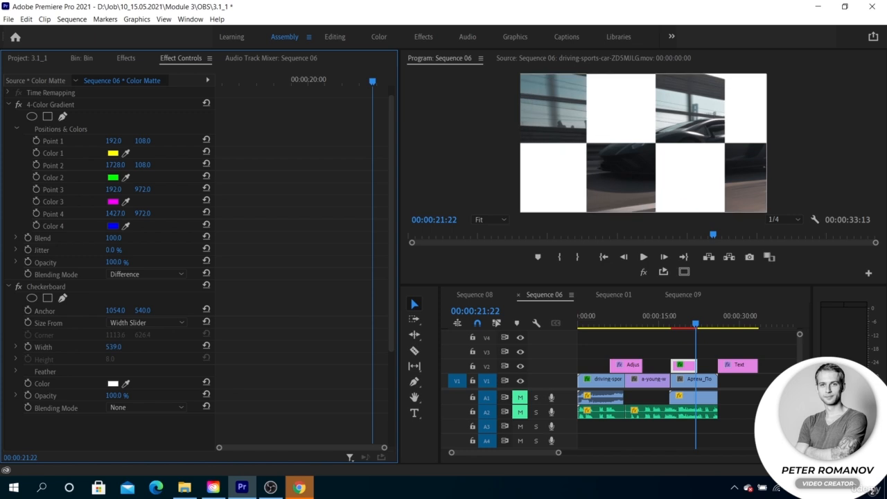
Try the Normal blending mode on the Checkerboard effect and return it to None.
{"action": "left_click", "coordinate": [120, 409]}
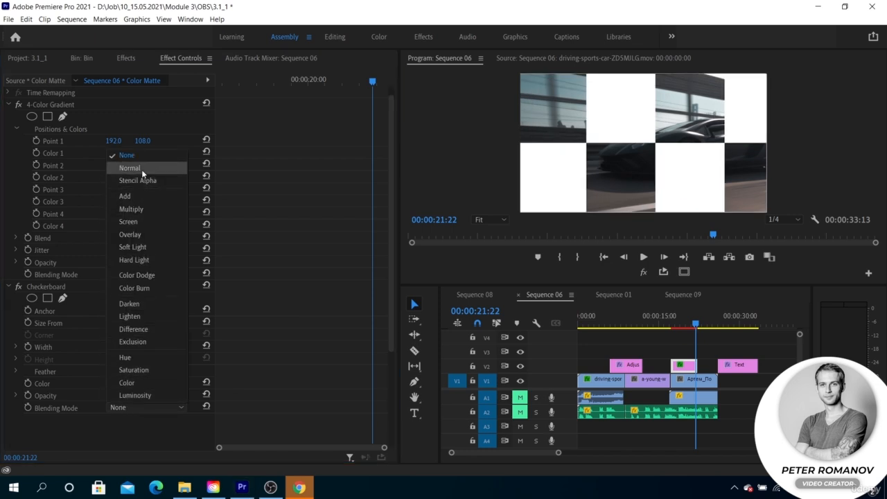
{"action": "left_click", "coordinate": [142, 170]}
{"action": "left_click", "coordinate": [136, 407]}
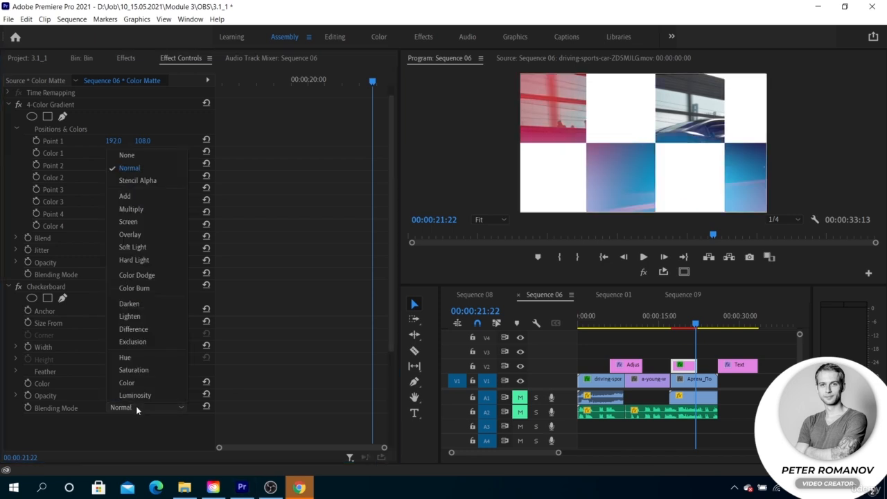
{"action": "left_click", "coordinate": [144, 156]}
Keyframe the Checkerboard's Anchor to move horizontally from 00:00:17:17 to near the clip's end, and play back the animation.
{"action": "left_click_drag", "start_coordinate": [372, 82], "coordinate": [224, 115]}
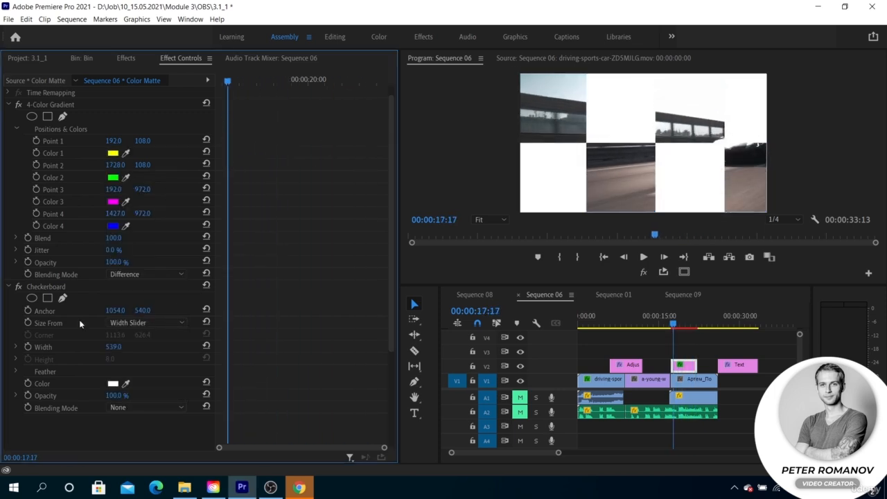
{"action": "left_click", "coordinate": [28, 310]}
{"action": "scroll", "coordinate": [28, 309], "scroll_direction": "up", "scroll_amount": 3}
{"action": "scroll", "coordinate": [179, 296], "scroll_direction": "down", "scroll_amount": 3}
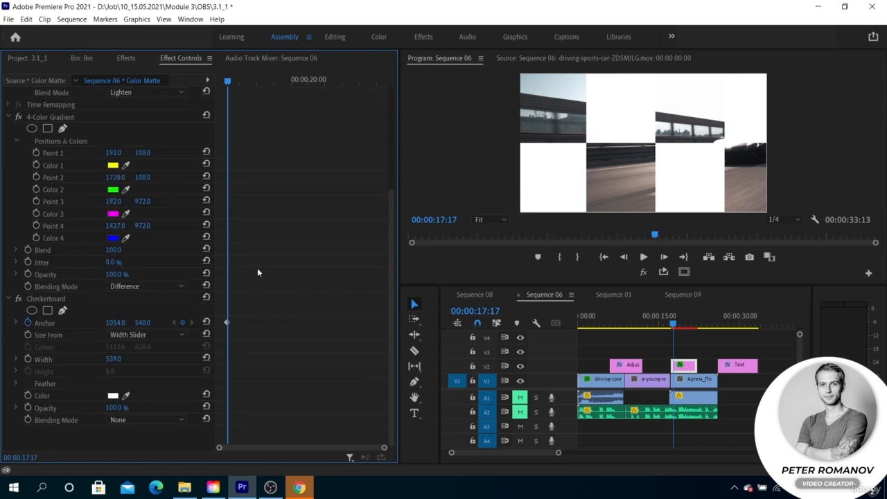
{"action": "left_click_drag", "start_coordinate": [229, 81], "coordinate": [370, 82]}
{"action": "left_click_drag", "start_coordinate": [115, 323], "coordinate": [181, 323]}
{"action": "left_click_drag", "start_coordinate": [366, 112], "coordinate": [228, 97]}
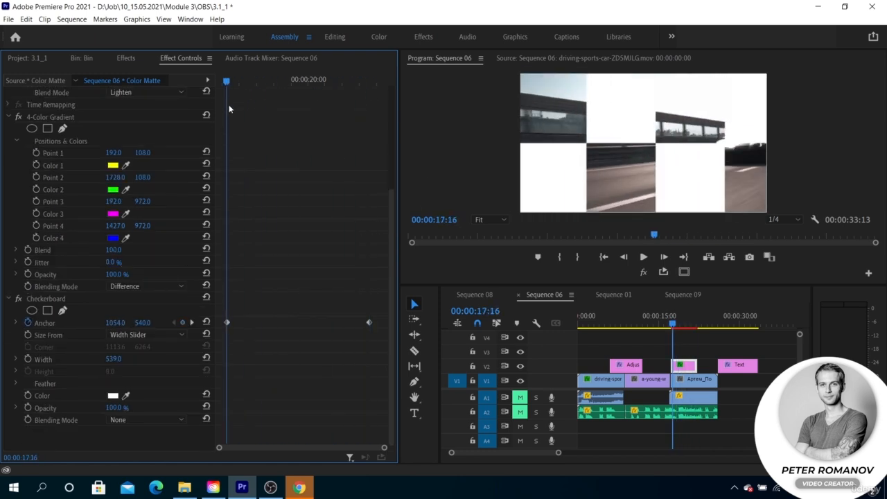
{"action": "key", "text": "space"}
{"action": "key", "text": "space"}
Try the Checkerboard's Corner Point and Width & Height Sliders sizing options and return to Width Slider.
{"action": "left_click", "coordinate": [142, 335]}
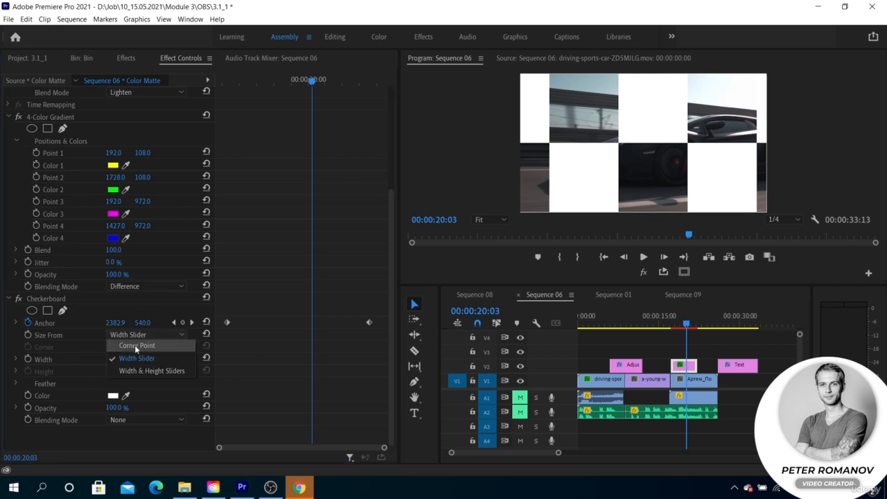
{"action": "left_click", "coordinate": [135, 345]}
{"action": "left_click", "coordinate": [138, 335]}
{"action": "left_click", "coordinate": [138, 371]}
{"action": "left_click", "coordinate": [142, 335]}
{"action": "left_click", "coordinate": [142, 358]}
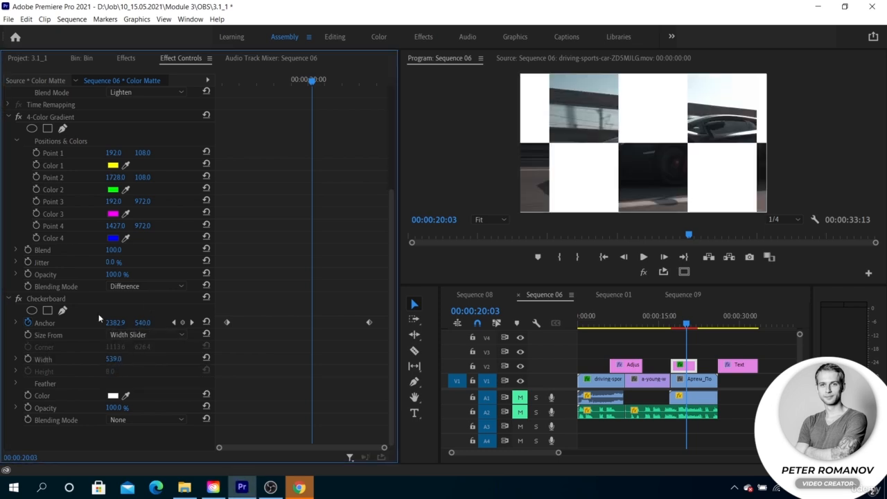
Delete the Checkerboard effect from the color matte, apply the obsolete Circle effect instead and show its settings.
{"action": "left_click", "coordinate": [95, 297]}
{"action": "key", "text": "Delete"}
{"action": "key", "text": "shift+7"}
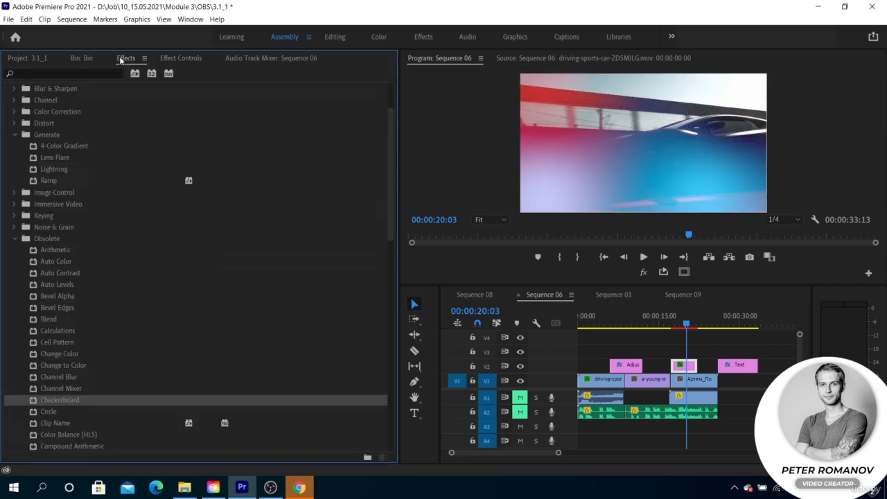
{"action": "left_click_drag", "start_coordinate": [84, 413], "coordinate": [681, 368]}
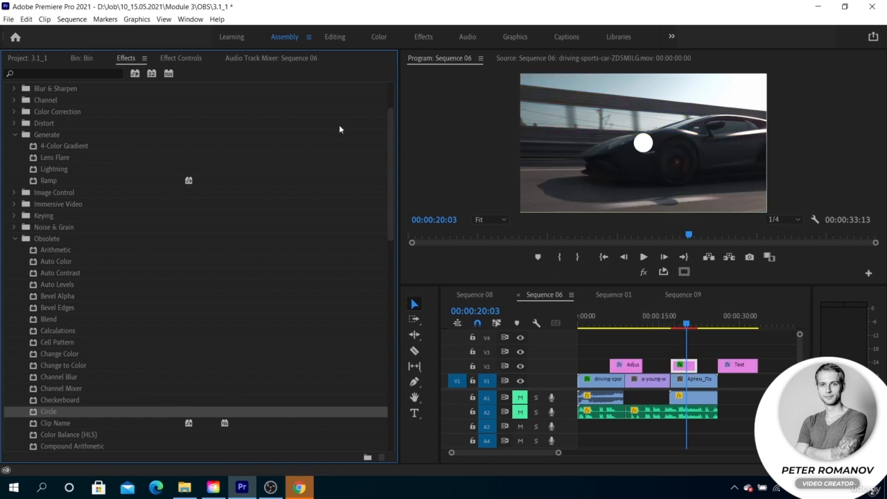
{"action": "left_click", "coordinate": [163, 58]}
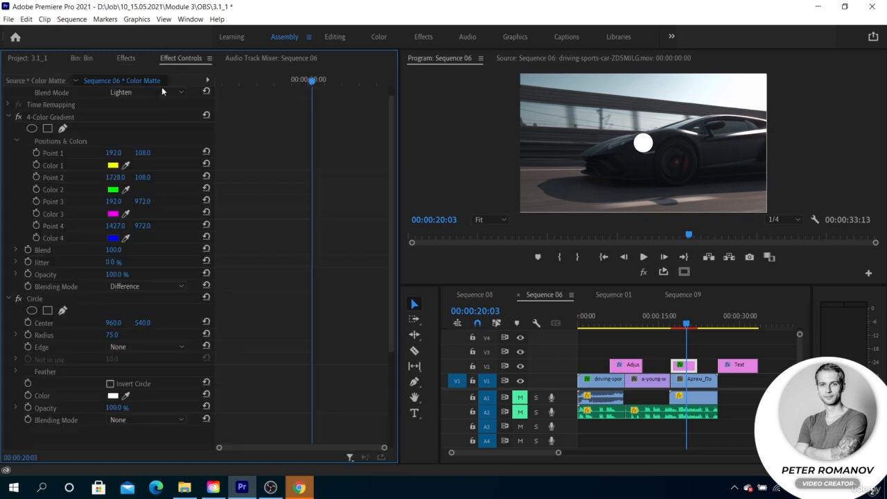
Delete the Circle effect from the color matte and go back to the list of effects.
{"action": "left_click", "coordinate": [65, 299]}
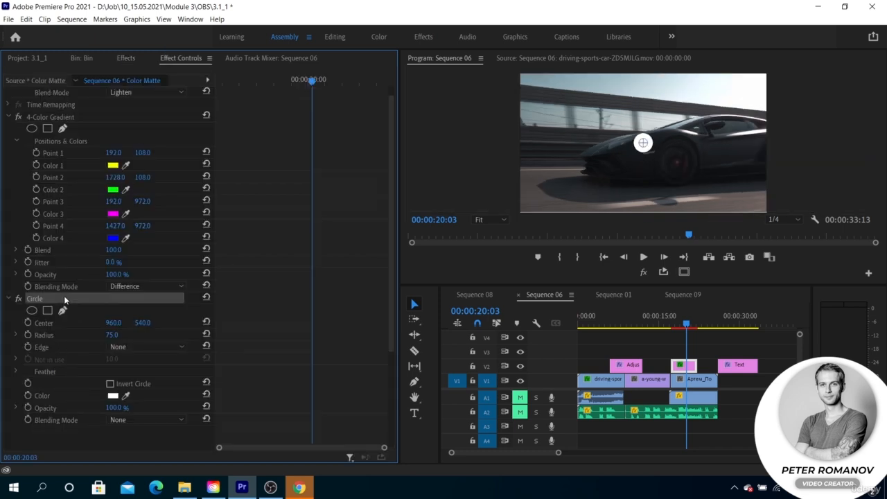
{"action": "key", "text": "Delete"}
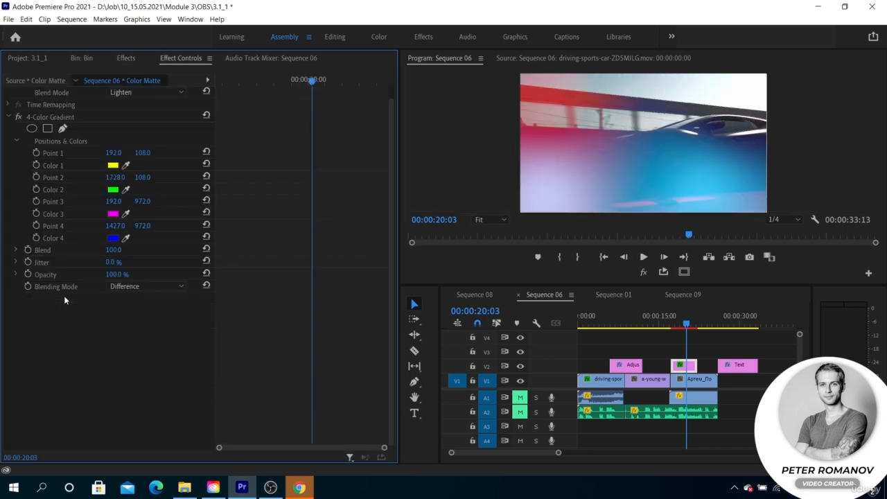
{"action": "left_click", "coordinate": [125, 58]}
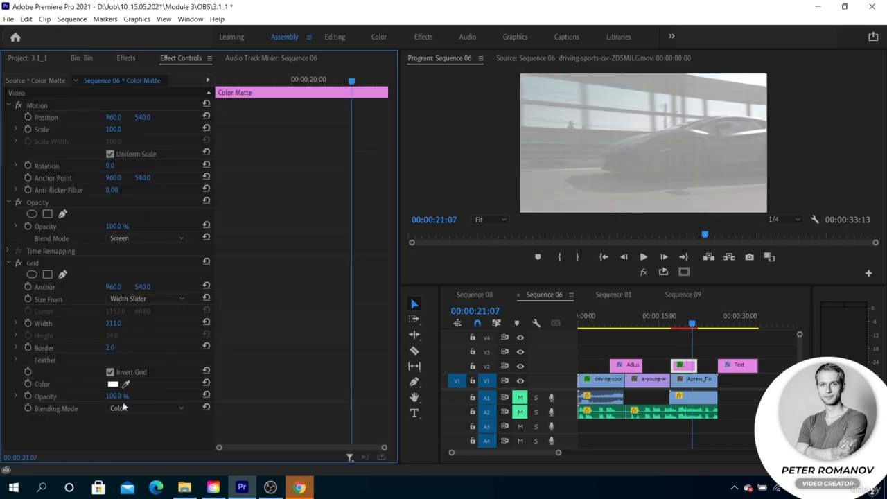
Try the Screen blending mode on the Grid effect with a width of 26 and a border of 9.
{"action": "left_click", "coordinate": [127, 408]}
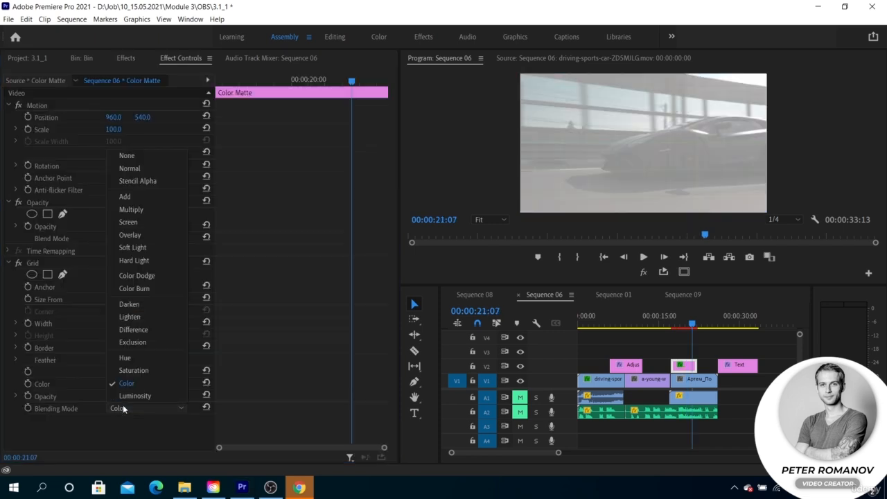
{"action": "left_click", "coordinate": [140, 224]}
{"action": "left_click_drag", "start_coordinate": [112, 325], "coordinate": [19, 325]}
{"action": "left_click_drag", "start_coordinate": [111, 323], "coordinate": [122, 350]}
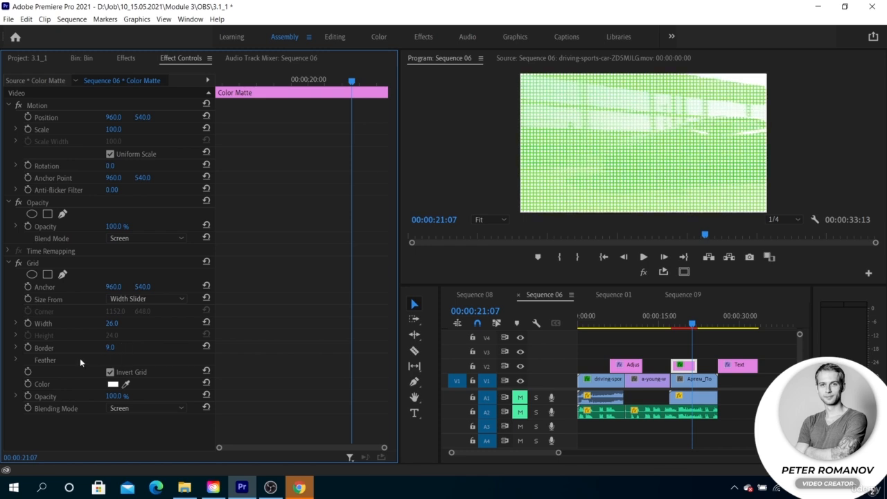
Set the Grid's width to 118, border to 13 and feather width to 1, without inversion, using blending mode None and the matte's Overlay mode.
{"action": "left_click", "coordinate": [16, 360]}
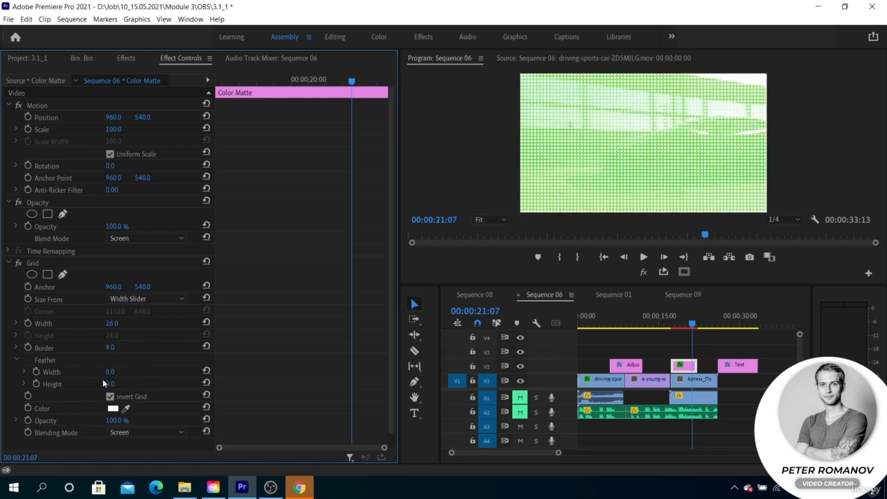
{"action": "mouse_move", "coordinate": [110, 385]}
{"action": "left_mouse_down"}
{"action": "mouse_move", "coordinate": [129, 373]}
{"action": "mouse_move", "coordinate": [110, 373]}
{"action": "left_mouse_up"}
{"action": "key", "text": "ctrl+z"}
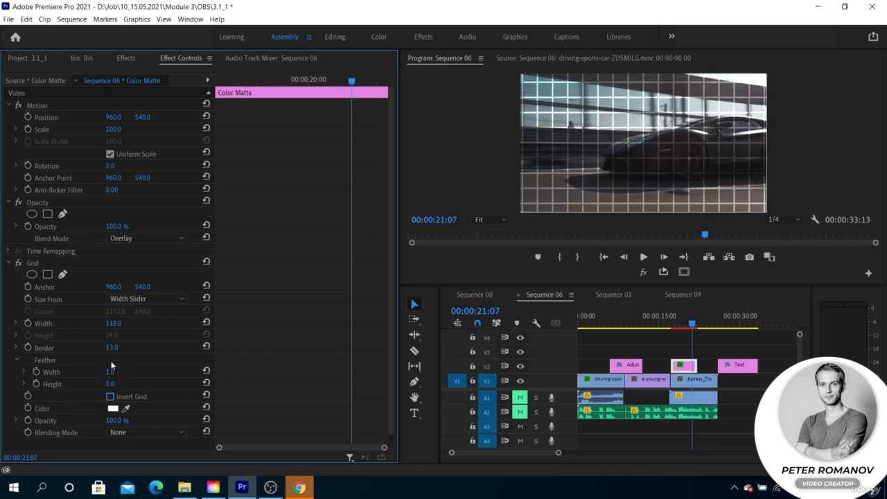
Size the Grid from Width & Height Sliders, with a width of 397 and a height of 23.
{"action": "scroll", "coordinate": [137, 298], "scroll_direction": "down", "scroll_amount": 1}
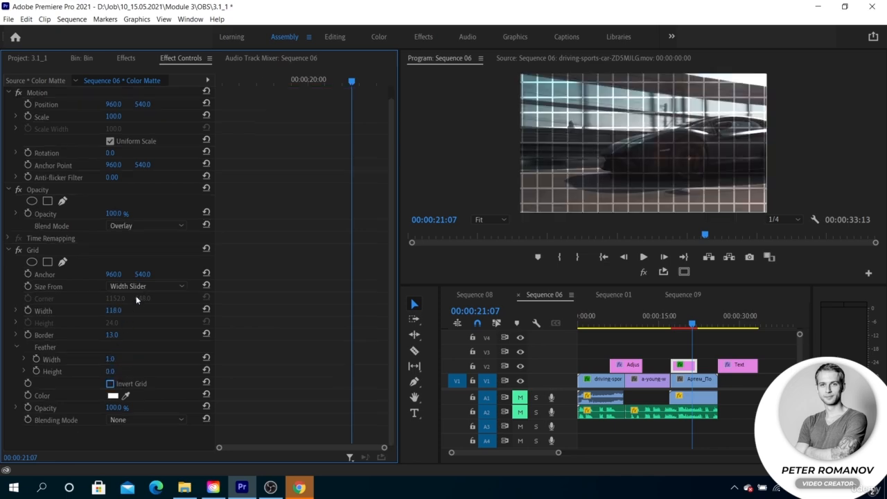
{"action": "left_click", "coordinate": [142, 286]}
{"action": "left_click", "coordinate": [137, 321]}
{"action": "mouse_move", "coordinate": [117, 324]}
{"action": "left_mouse_down"}
{"action": "mouse_move", "coordinate": [126, 324]}
{"action": "mouse_move", "coordinate": [117, 324]}
{"action": "mouse_move", "coordinate": [129, 312]}
{"action": "mouse_move", "coordinate": [122, 312]}
{"action": "left_mouse_up"}
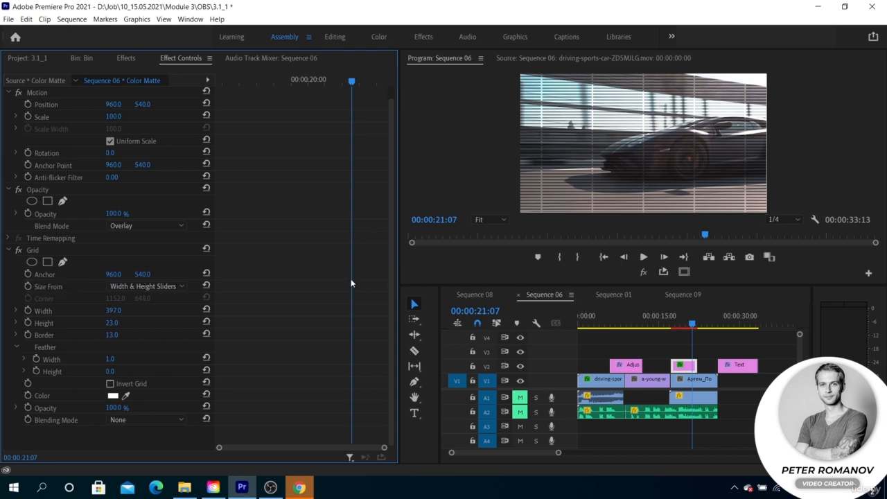
Apply the Lens Flare generator to the first driving-sports-car clip on V1 and view the frame at 00:00:01:12.
{"action": "left_click", "coordinate": [114, 59]}
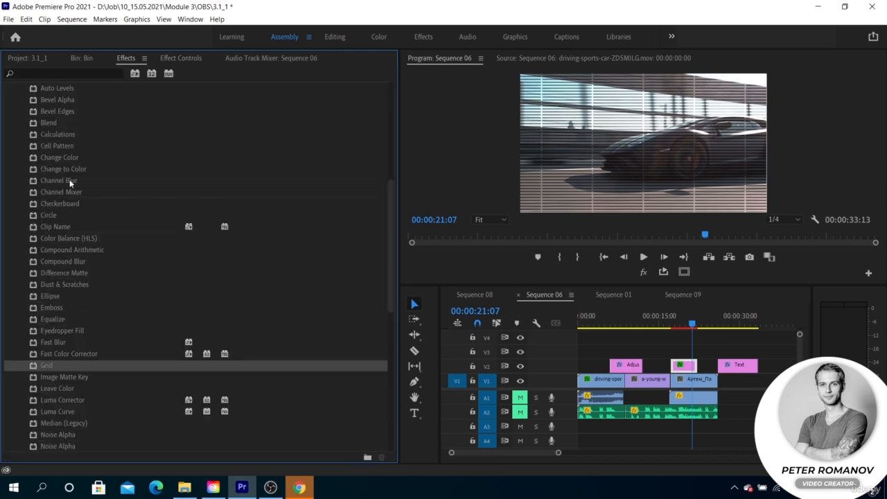
{"action": "scroll", "coordinate": [69, 182], "scroll_direction": "up", "scroll_amount": 6}
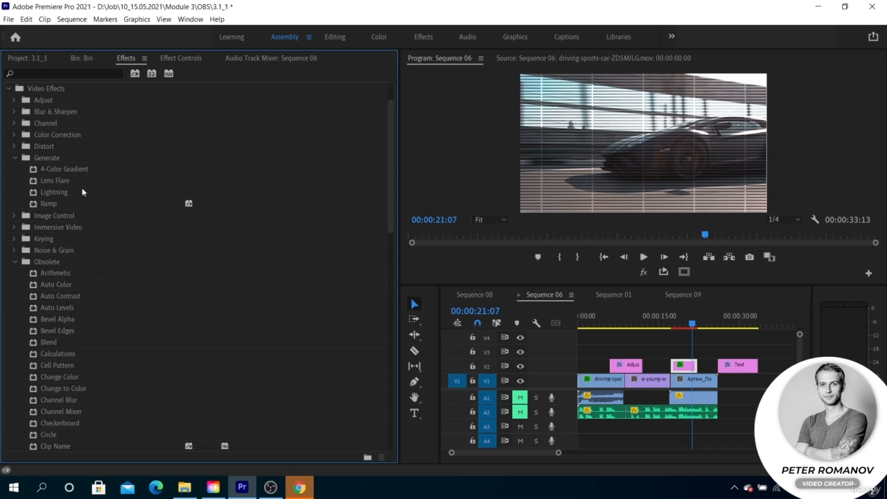
{"action": "left_click", "coordinate": [69, 180]}
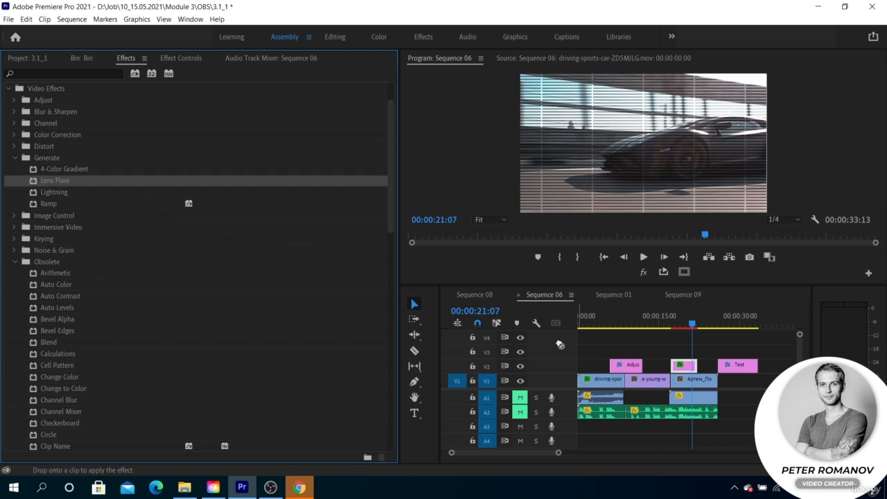
{"action": "left_click", "coordinate": [586, 323]}
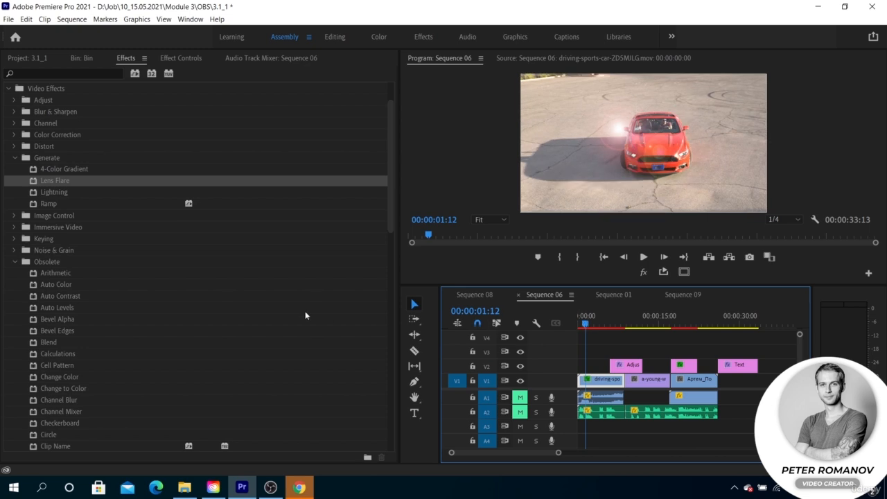
Set the Lens Flare's horizontal center to 1267, brightness to 124% and Blend With Original to 18%, and scrub the clip to preview it.
{"action": "left_click", "coordinate": [173, 58]}
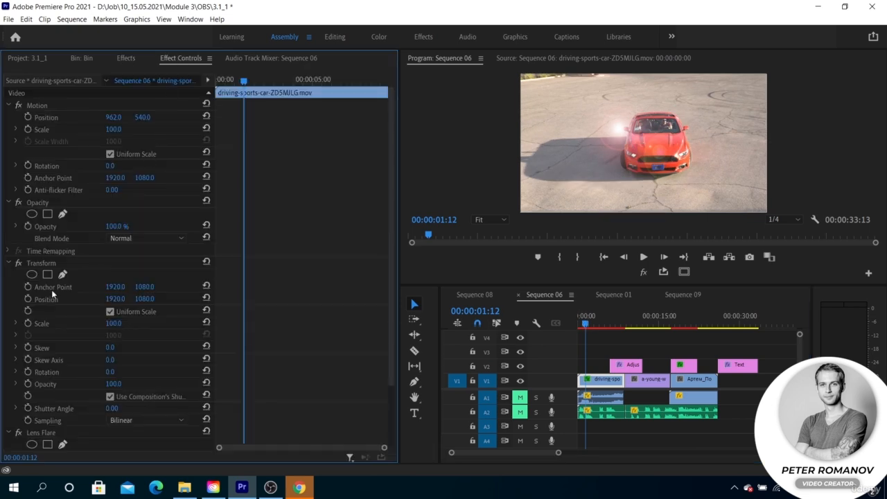
{"action": "scroll", "coordinate": [53, 294], "scroll_direction": "down", "scroll_amount": 3}
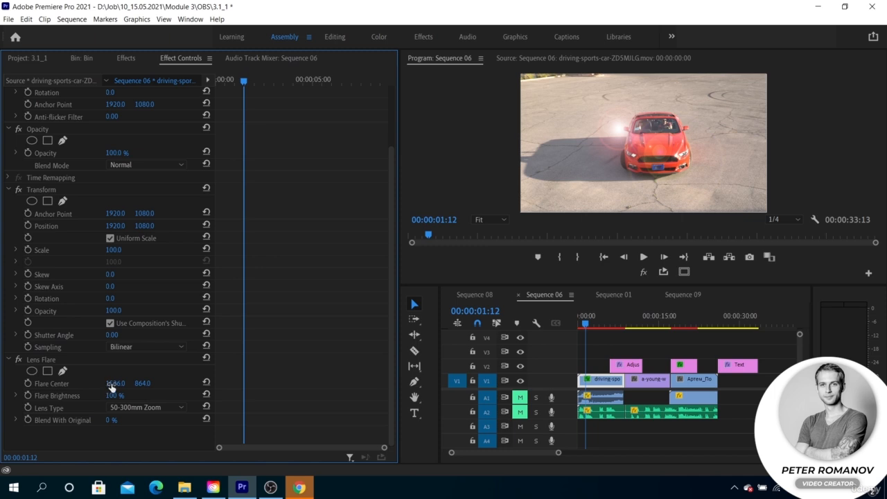
{"action": "left_click_drag", "start_coordinate": [114, 396], "coordinate": [7, 383]}
{"action": "left_click", "coordinate": [120, 408]}
{"action": "left_click", "coordinate": [120, 407]}
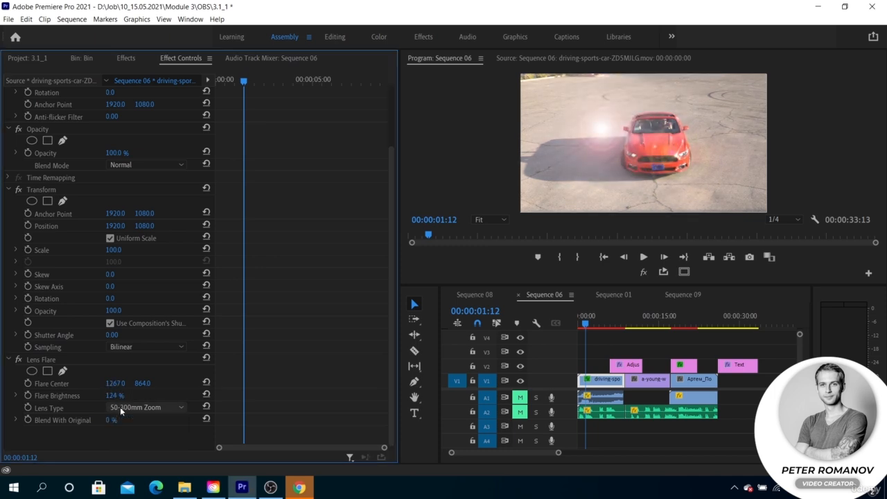
{"action": "left_click_drag", "start_coordinate": [113, 421], "coordinate": [132, 421]}
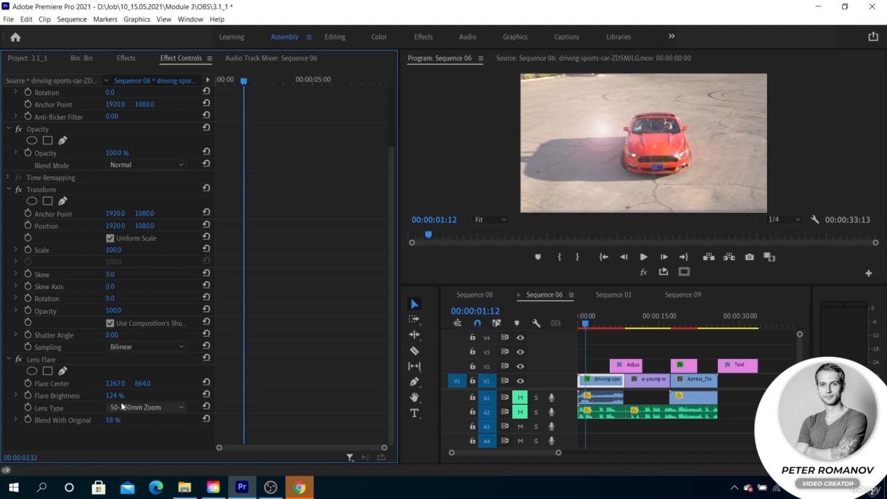
{"action": "left_click", "coordinate": [578, 324]}
{"action": "mouse_move", "coordinate": [578, 324]}
{"action": "left_mouse_down"}
{"action": "mouse_move", "coordinate": [596, 324]}
{"action": "mouse_move", "coordinate": [587, 324]}
{"action": "left_mouse_up"}
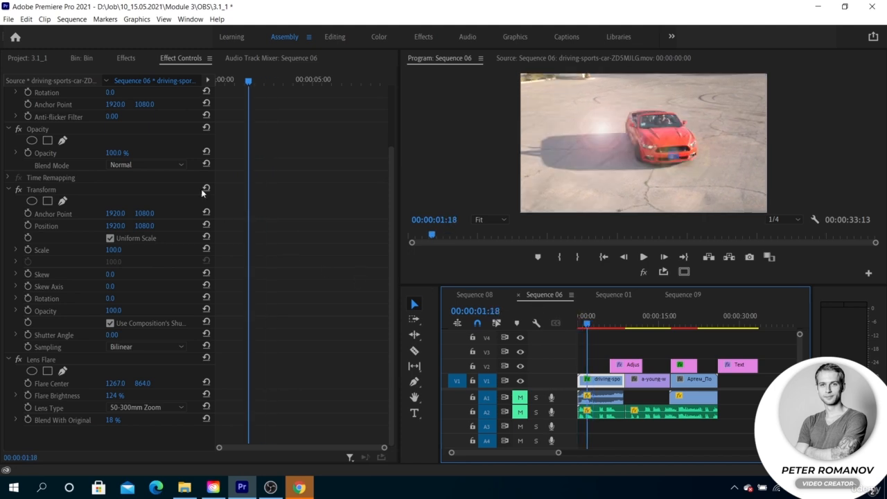
Apply the Lightning generator to the same driving-sports-car clip.
{"action": "left_click", "coordinate": [127, 61]}
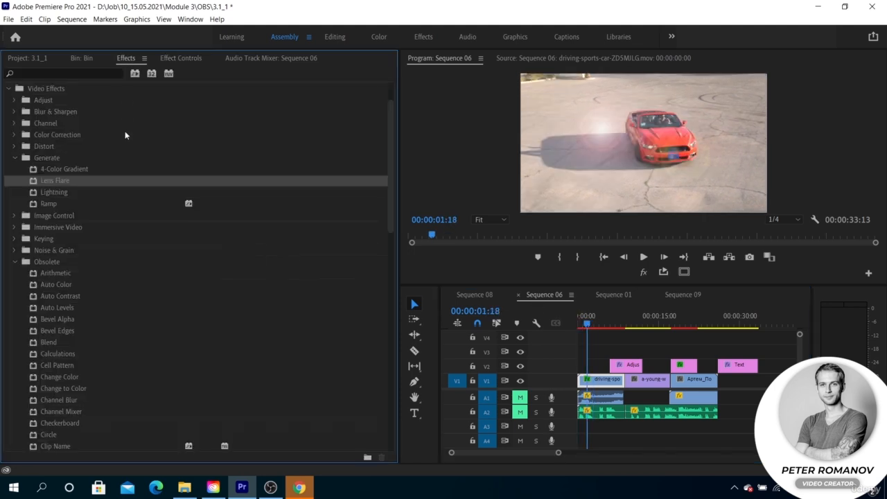
{"action": "left_click", "coordinate": [90, 192]}
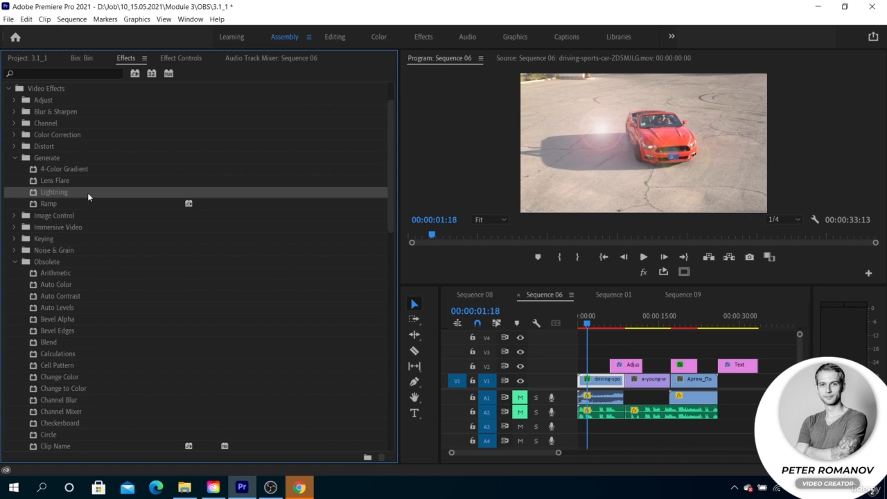
{"action": "left_click_drag", "start_coordinate": [76, 197], "coordinate": [596, 380]}
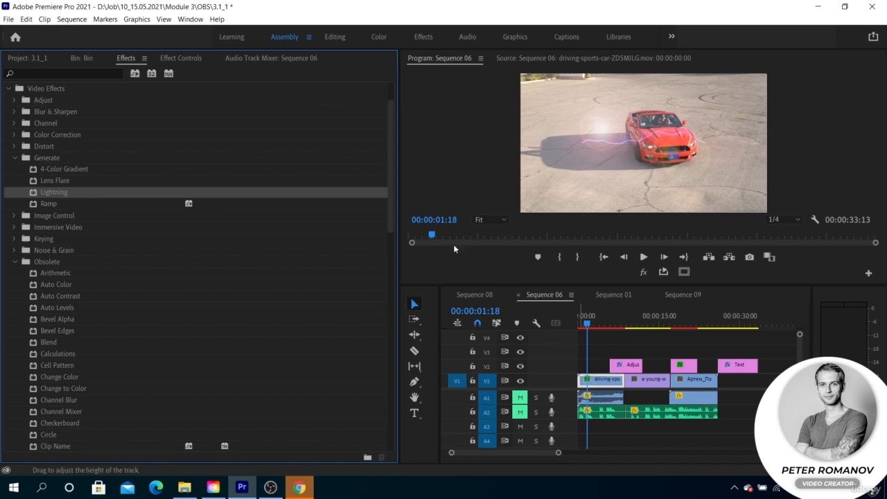
Show the Lightning settings, switch off the Lens Flare and scrub through the clip to preview the lightning alone.
{"action": "left_click", "coordinate": [176, 58]}
{"action": "scroll", "coordinate": [129, 277], "scroll_direction": "down", "scroll_amount": 2}
{"action": "scroll", "coordinate": [118, 313], "scroll_direction": "down", "scroll_amount": 5}
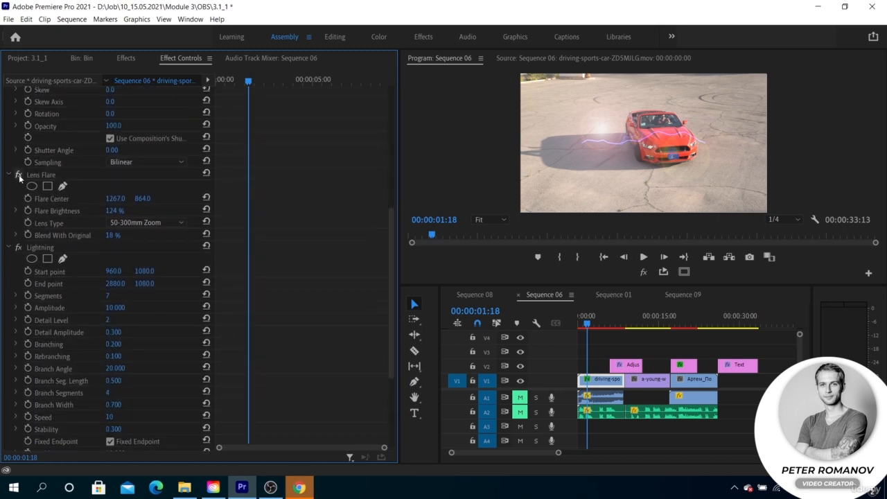
{"action": "left_click", "coordinate": [18, 175]}
{"action": "scroll", "coordinate": [87, 251], "scroll_direction": "down", "scroll_amount": 2}
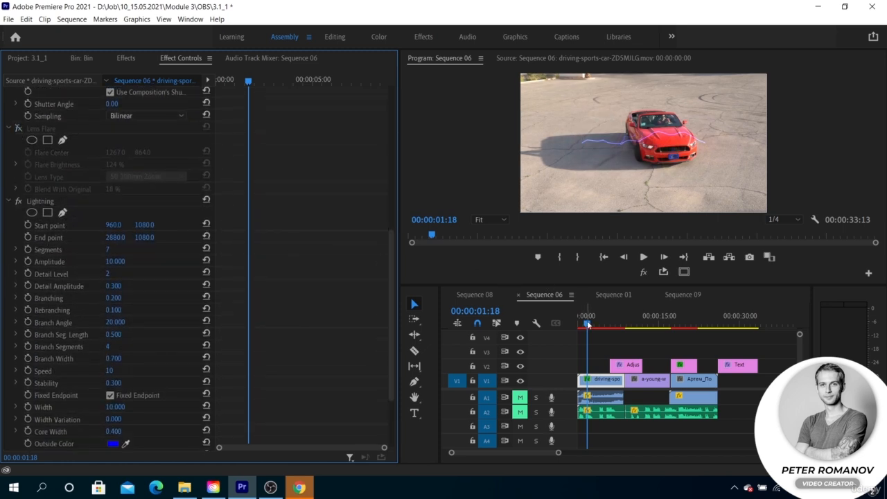
{"action": "left_click_drag", "start_coordinate": [589, 323], "coordinate": [591, 323]}
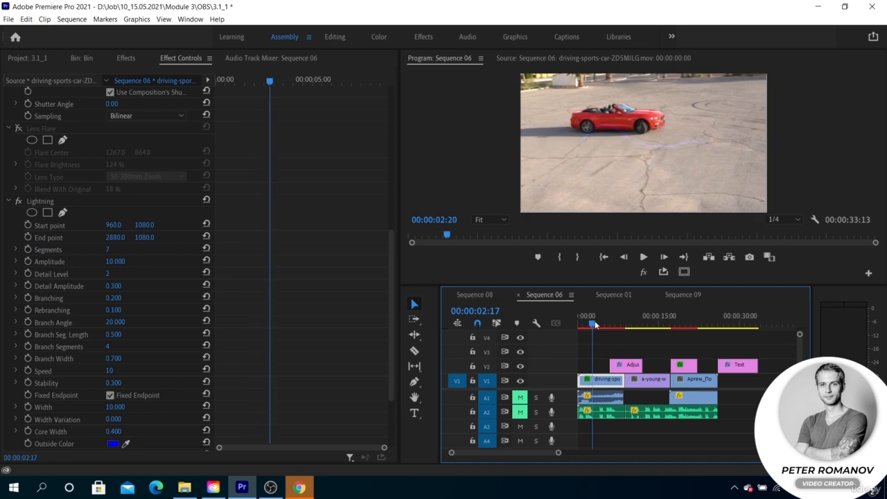
Delete the Lightning and Lens Flare effects from the driving-sports-car clip.
{"action": "left_click", "coordinate": [303, 270]}
{"action": "key", "text": "Delete"}
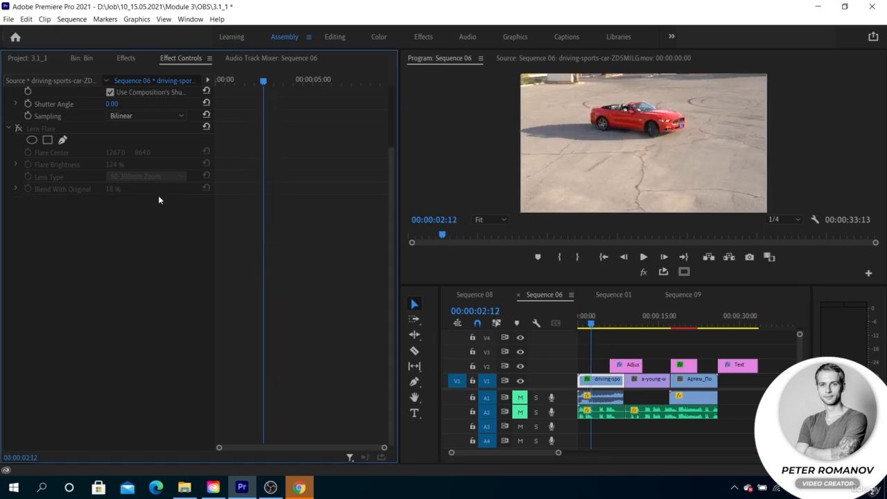
{"action": "left_click", "coordinate": [34, 127]}
{"action": "key", "text": "Delete"}
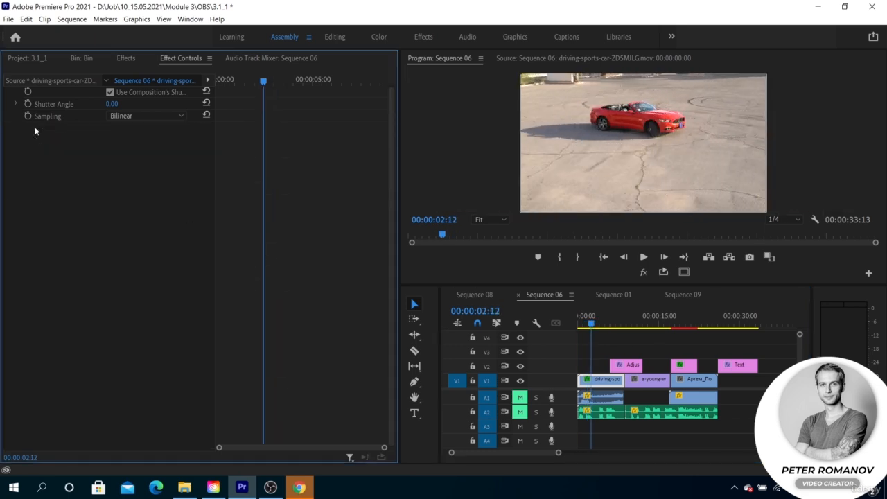
Replace the Grid on the color matte with the Ramp effect and show its settings.
{"action": "left_click", "coordinate": [126, 58]}
{"action": "double_click", "coordinate": [69, 137]}
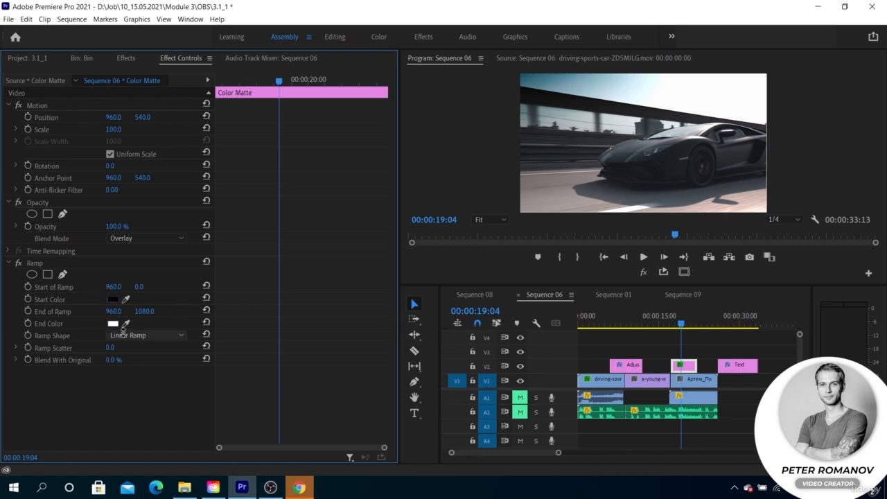
{"action": "scroll", "coordinate": [126, 335], "scroll_direction": "down", "scroll_amount": 1}
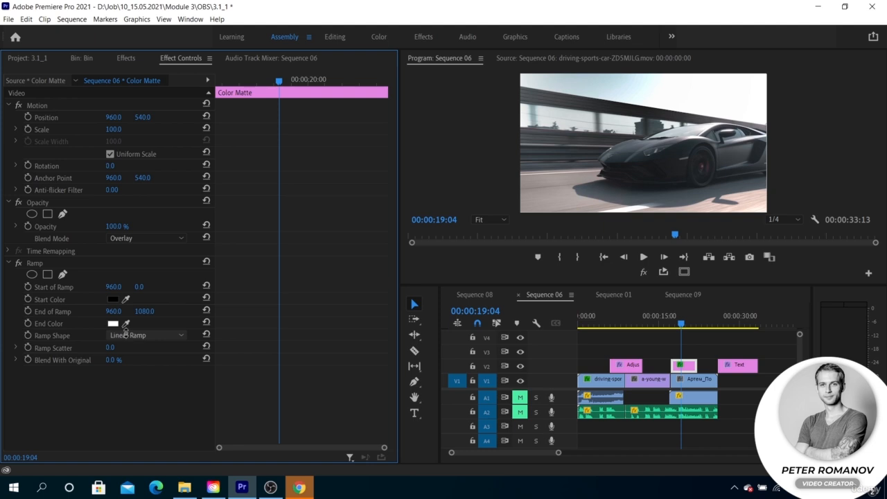
Try other opacity blend modes on the color matte, including Normal, Multiply and Color Burn, and settle on Linear Burn.
{"action": "left_click", "coordinate": [123, 239]}
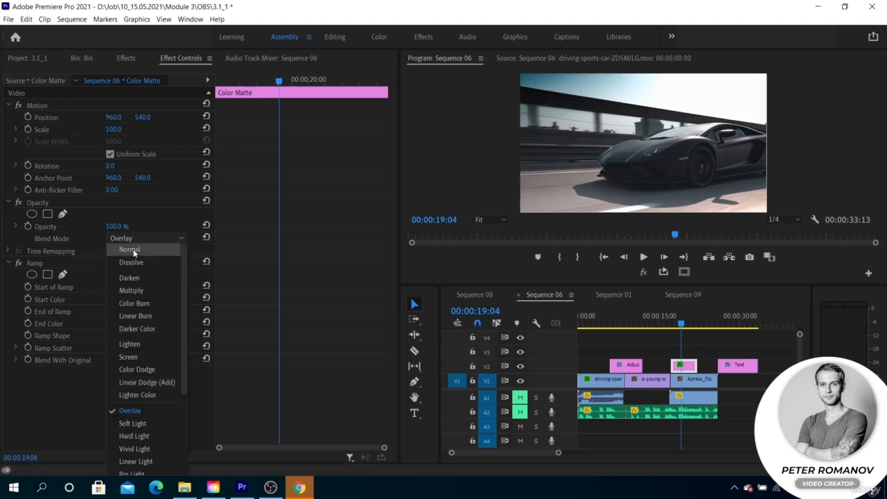
{"action": "left_click", "coordinate": [133, 250]}
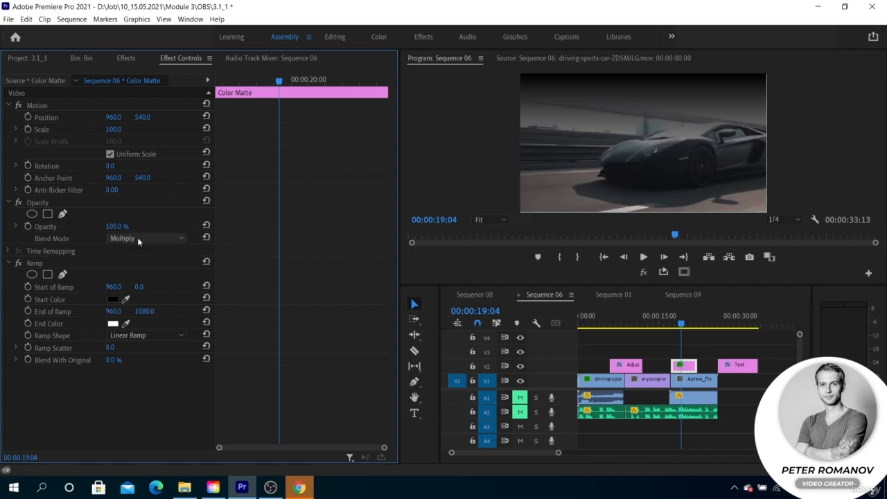
{"action": "scroll", "coordinate": [137, 238], "scroll_direction": "down", "scroll_amount": 1}
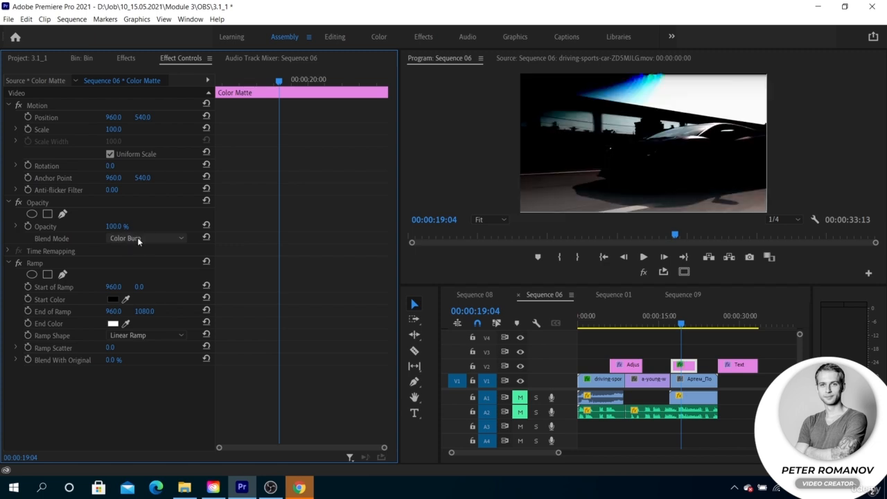
Set the Ramp's start color to a dark olive yellow and lower the color matte's opacity to 78%.
{"action": "left_click", "coordinate": [113, 299]}
{"action": "left_click", "coordinate": [465, 196]}
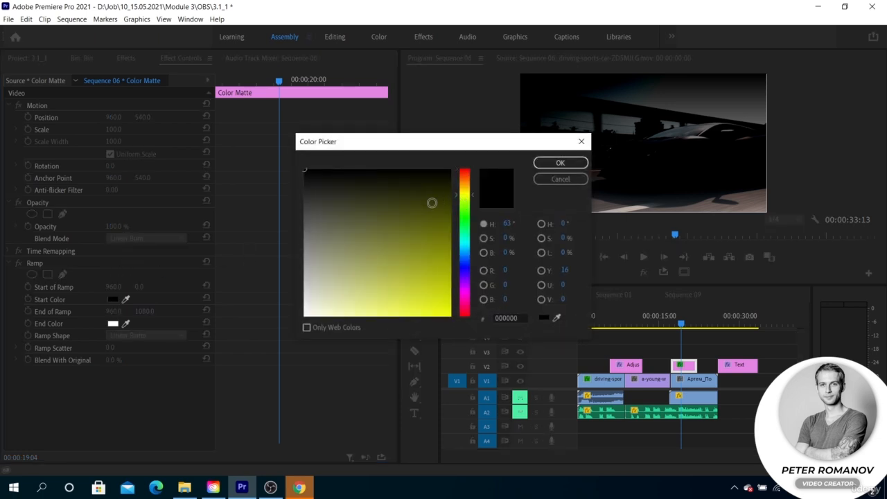
{"action": "left_click", "coordinate": [452, 251]}
{"action": "left_click", "coordinate": [541, 164]}
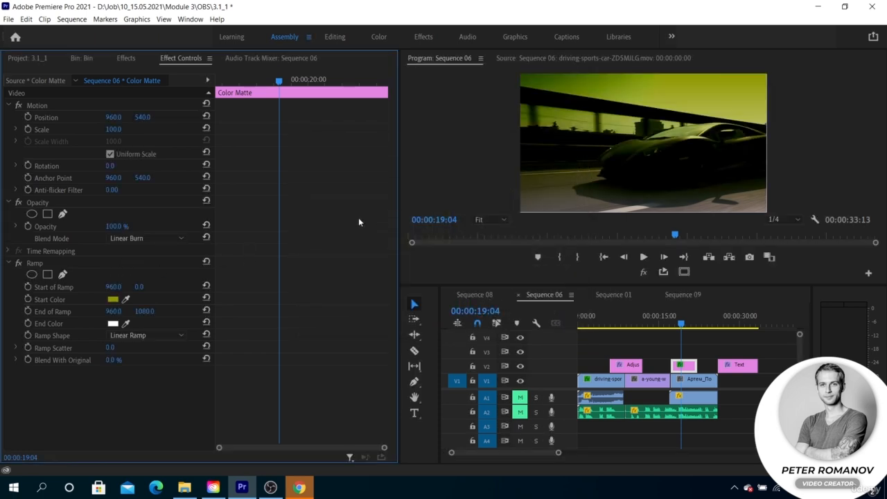
{"action": "left_click_drag", "start_coordinate": [116, 227], "coordinate": [98, 227]}
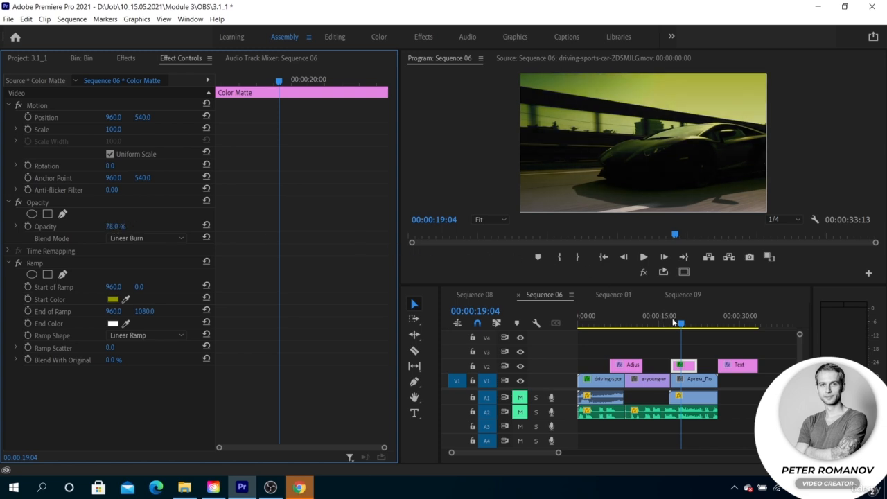
Compare the footage with the Ramp effect off and on, leave it enabled, and scrub the clip to 00:00:19:12.
{"action": "mouse_move", "coordinate": [673, 322]}
{"action": "left_mouse_down"}
{"action": "mouse_move", "coordinate": [689, 323]}
{"action": "mouse_move", "coordinate": [676, 323]}
{"action": "left_mouse_up"}
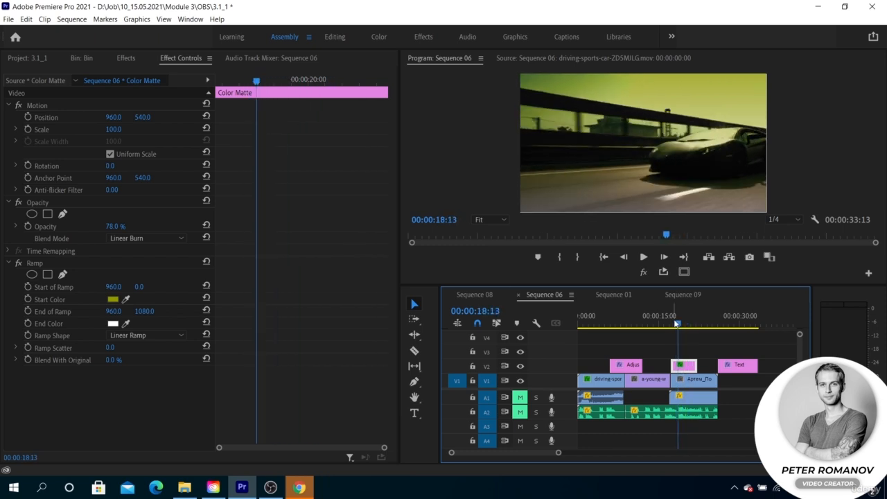
{"action": "left_click", "coordinate": [18, 263]}
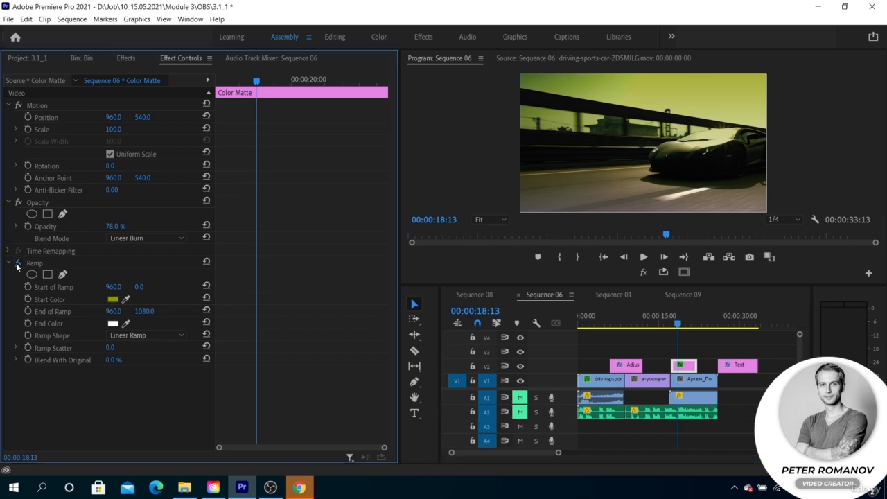
{"action": "left_click", "coordinate": [18, 263]}
{"action": "left_click", "coordinate": [18, 264]}
{"action": "left_click", "coordinate": [18, 264]}
{"action": "mouse_move", "coordinate": [684, 325]}
{"action": "left_mouse_down"}
{"action": "mouse_move", "coordinate": [673, 324]}
{"action": "mouse_move", "coordinate": [684, 326]}
{"action": "left_mouse_up"}
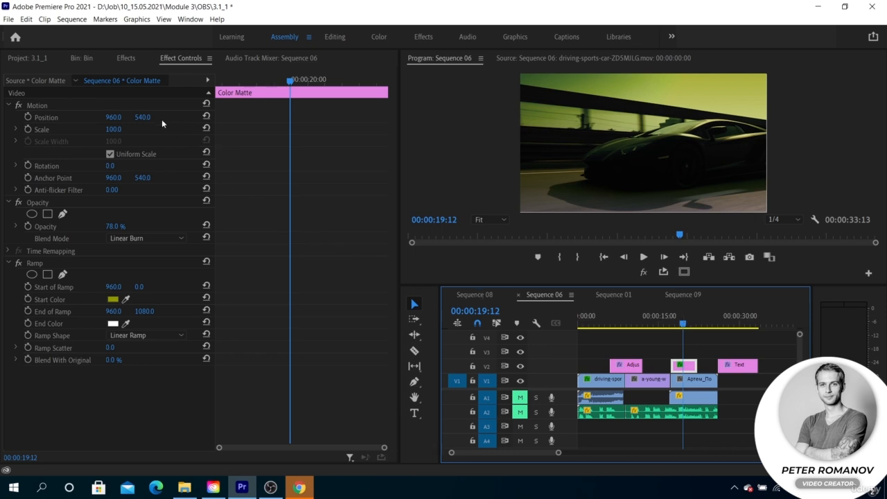
Examine the remaining effects in the Obsolete category of the video effects list.
{"action": "left_click", "coordinate": [125, 59]}
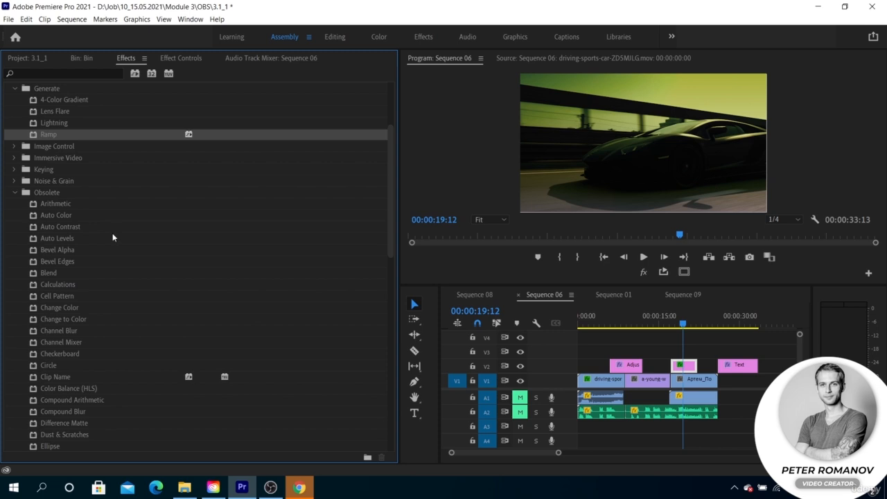
{"action": "scroll", "coordinate": [114, 237], "scroll_direction": "down", "scroll_amount": 8}
{"action": "scroll", "coordinate": [112, 238], "scroll_direction": "down", "scroll_amount": 3}
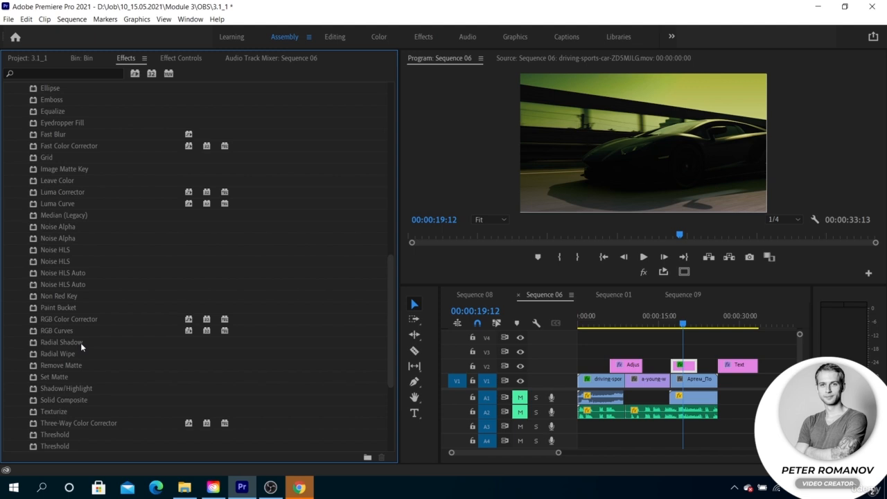
{"action": "scroll", "coordinate": [80, 352], "scroll_direction": "down", "scroll_amount": 3}
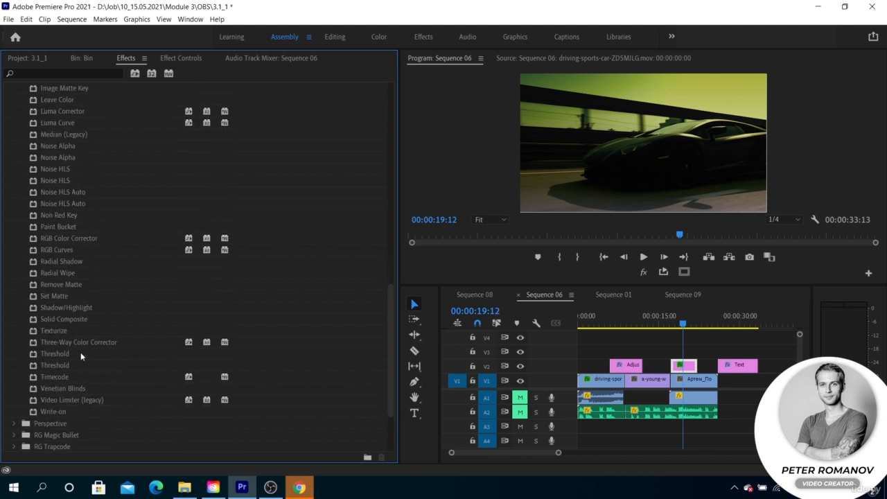
{"action": "scroll", "coordinate": [81, 352], "scroll_direction": "up", "scroll_amount": 2}
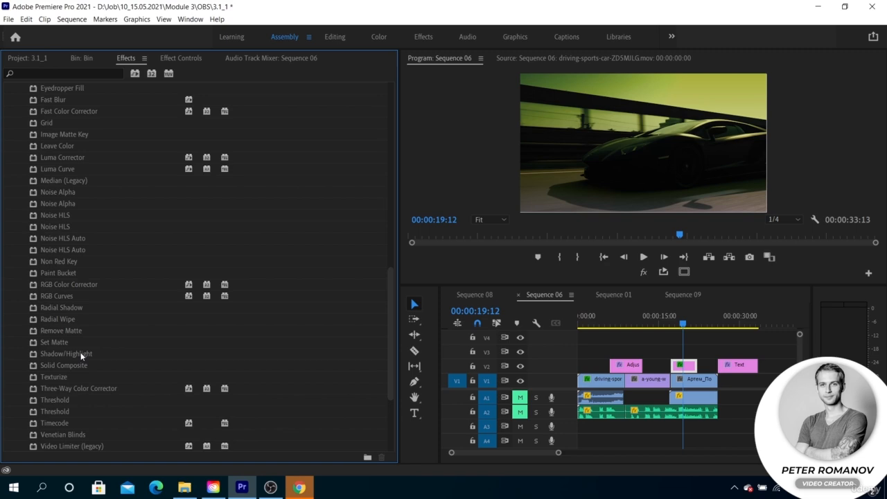